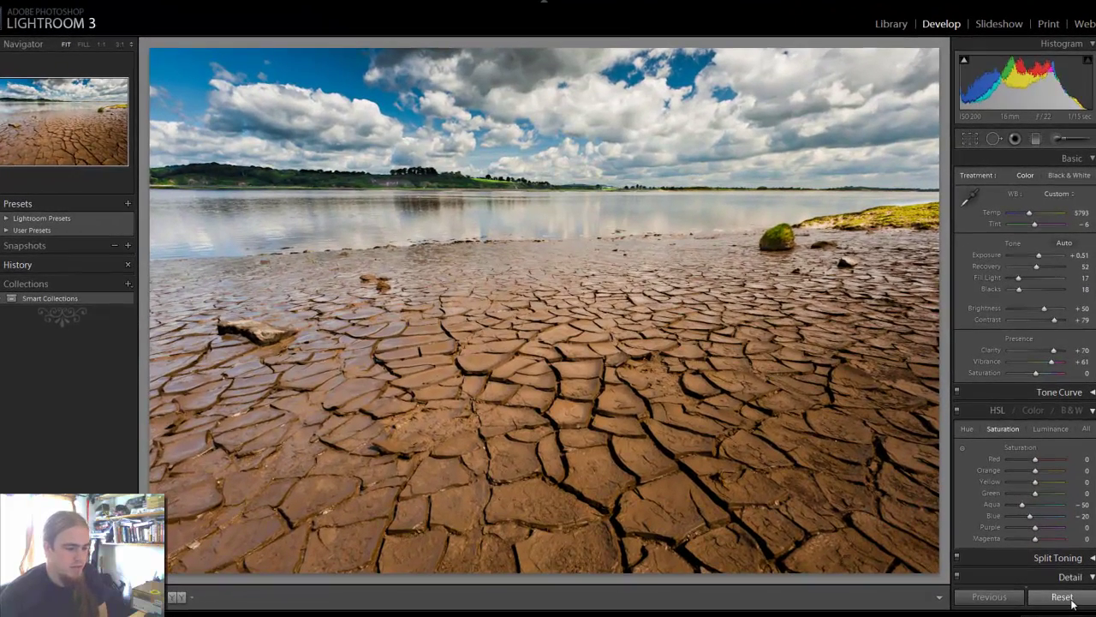
- Reset the photo, then enable the Nikon lens profile correction with Distortion at 122
left_click(1071, 600)
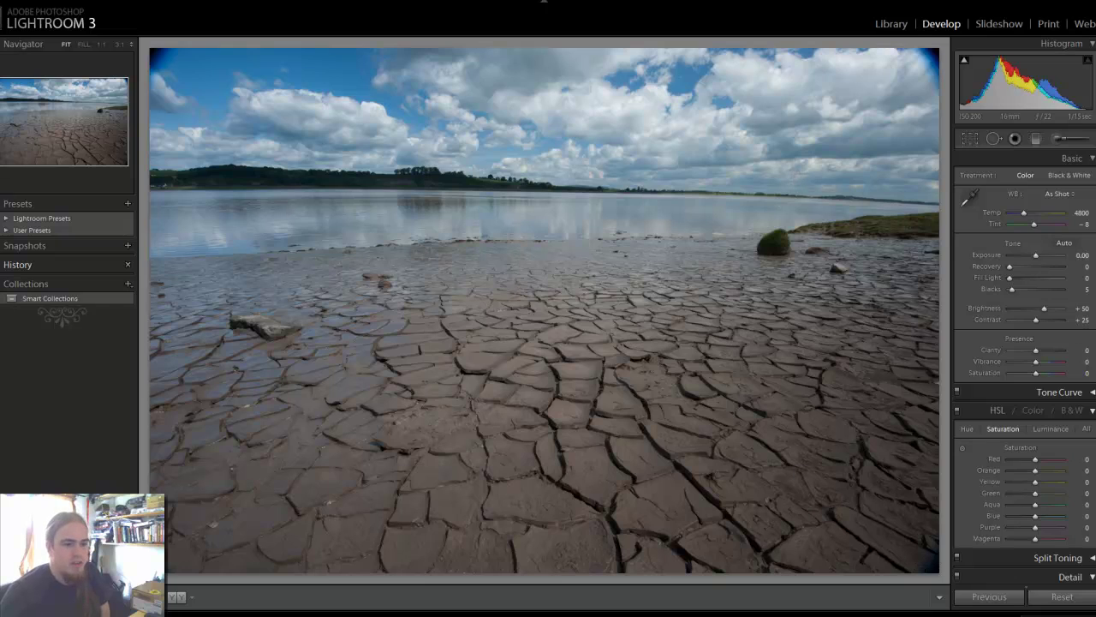
scroll(1008, 354, "down", 10)
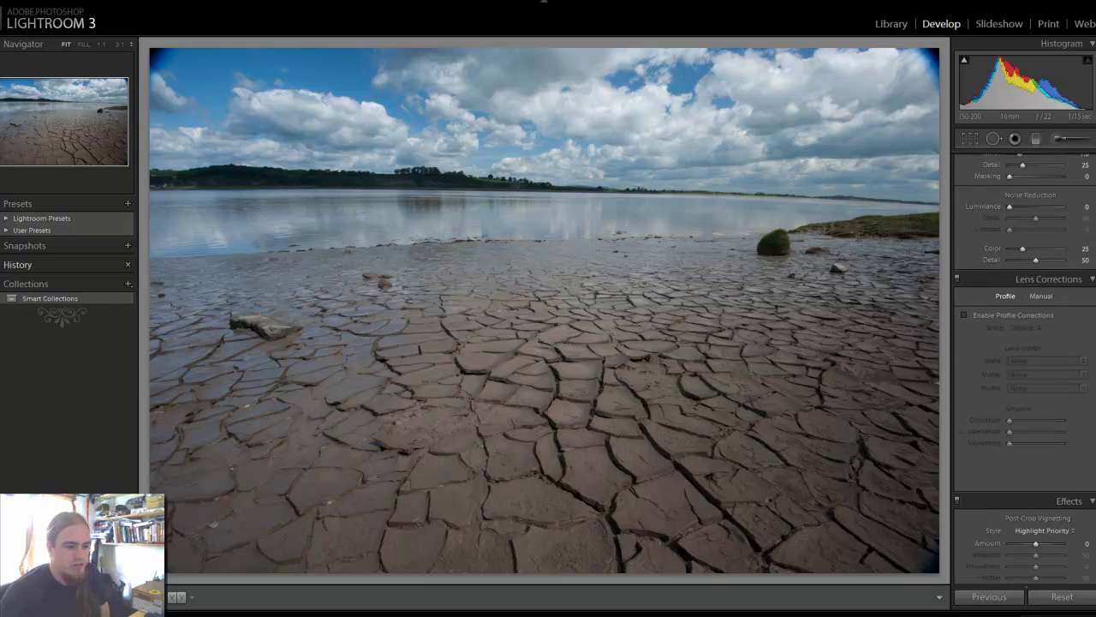
left_click(962, 303)
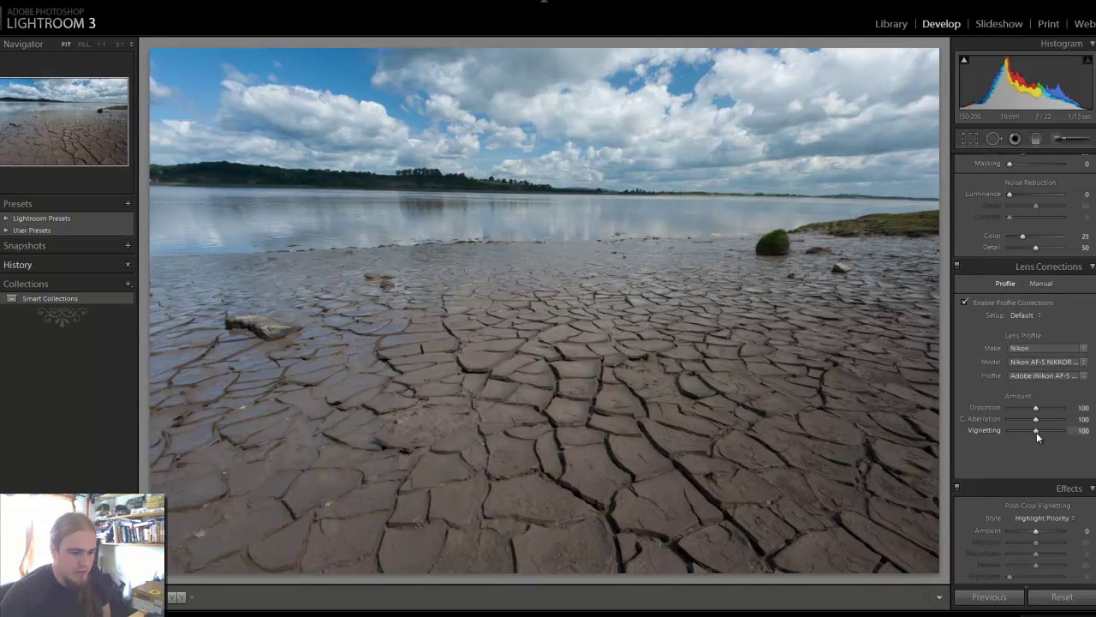
mouse_move(1037, 407)
left_mouse_down()
mouse_move(972, 413)
mouse_move(1082, 415)
mouse_move(1040, 408)
left_mouse_up()
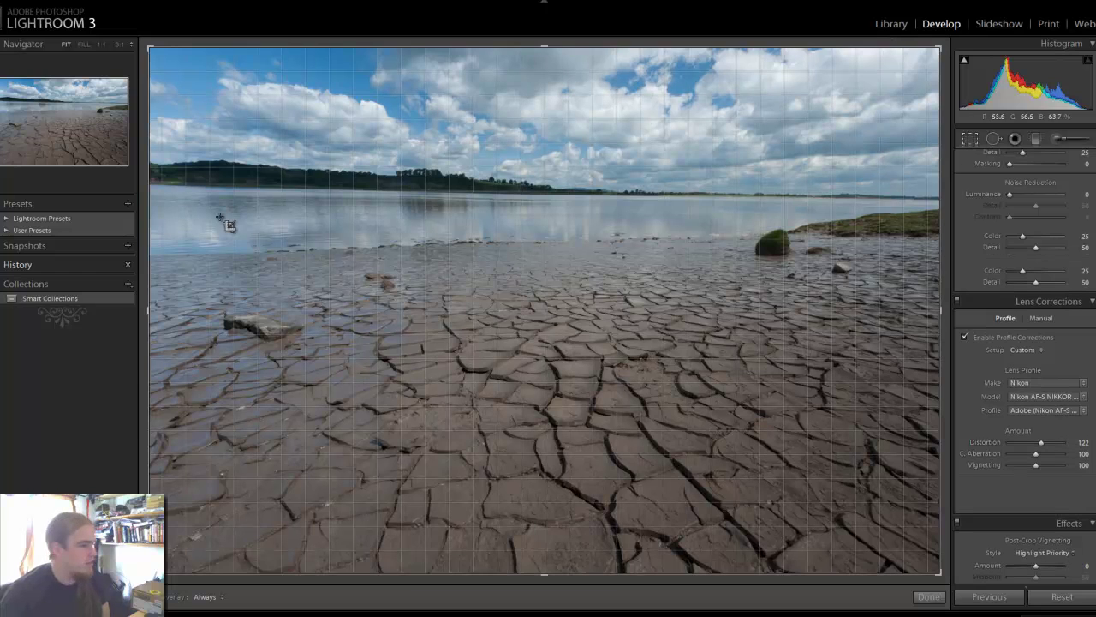
- Level the horizon with a slightly rotated crop and apply it
left_click(971, 139)
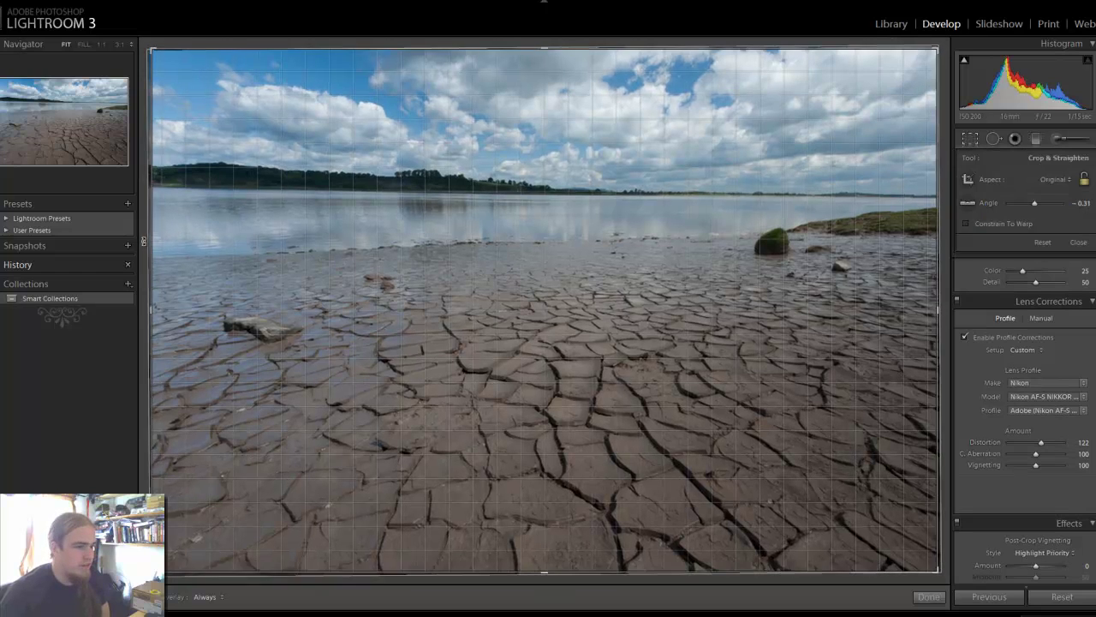
left_click_drag(144, 243, 147, 248)
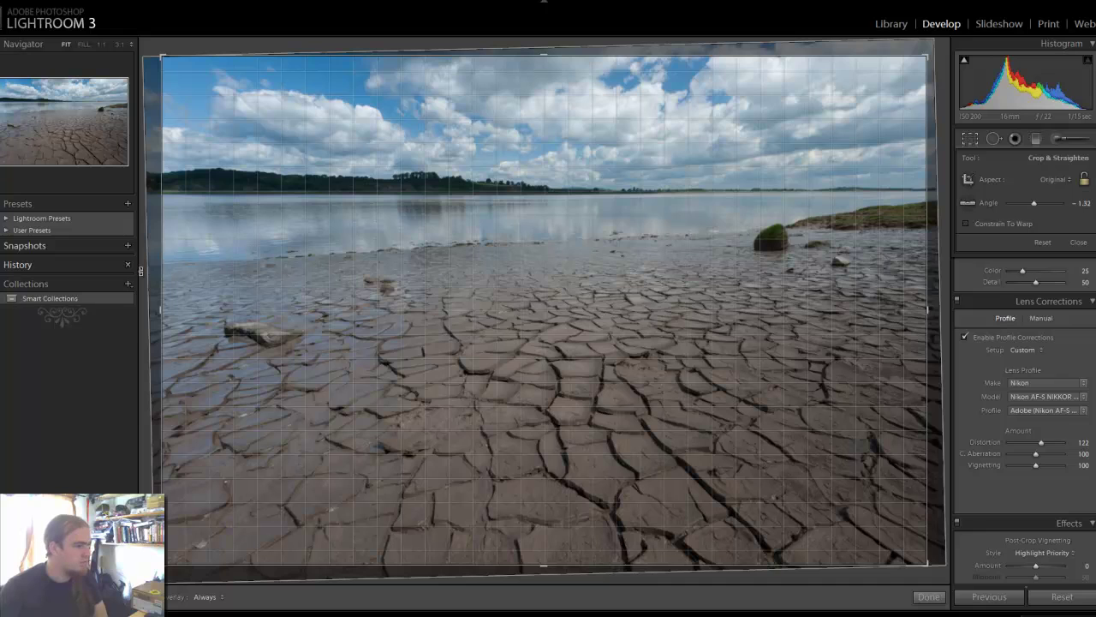
left_click_drag(140, 271, 142, 271)
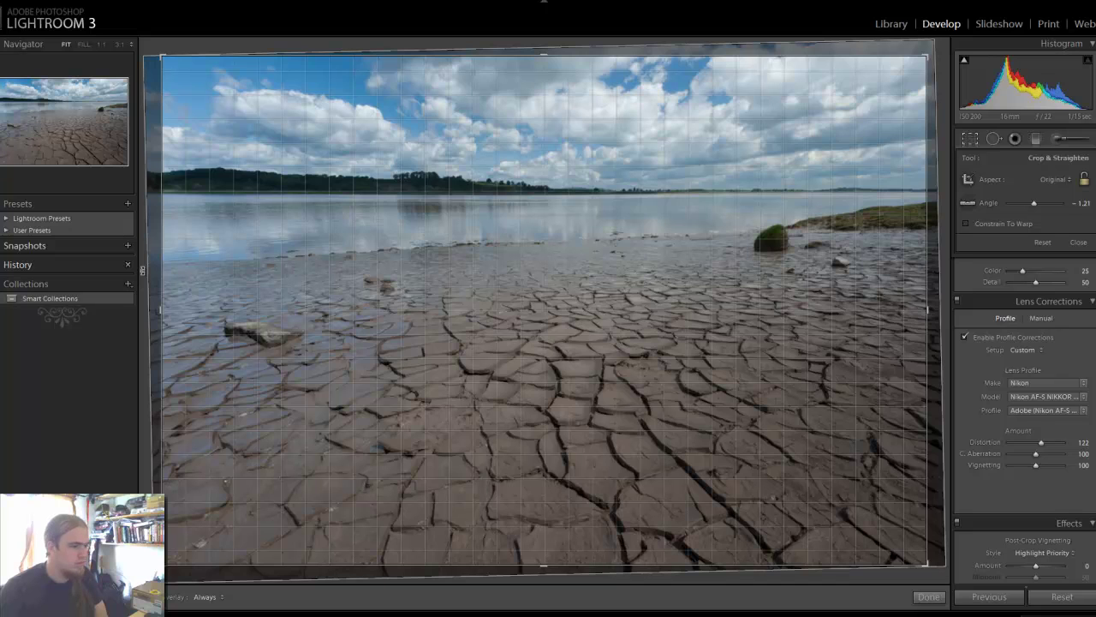
left_click(927, 596)
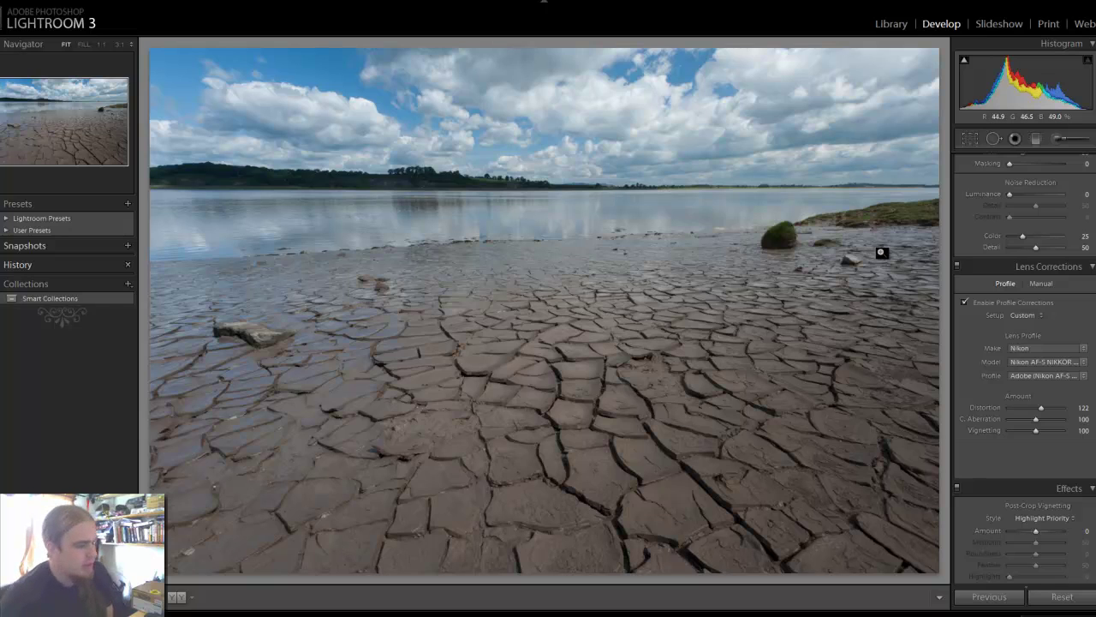
scroll(1028, 378, "up", 4)
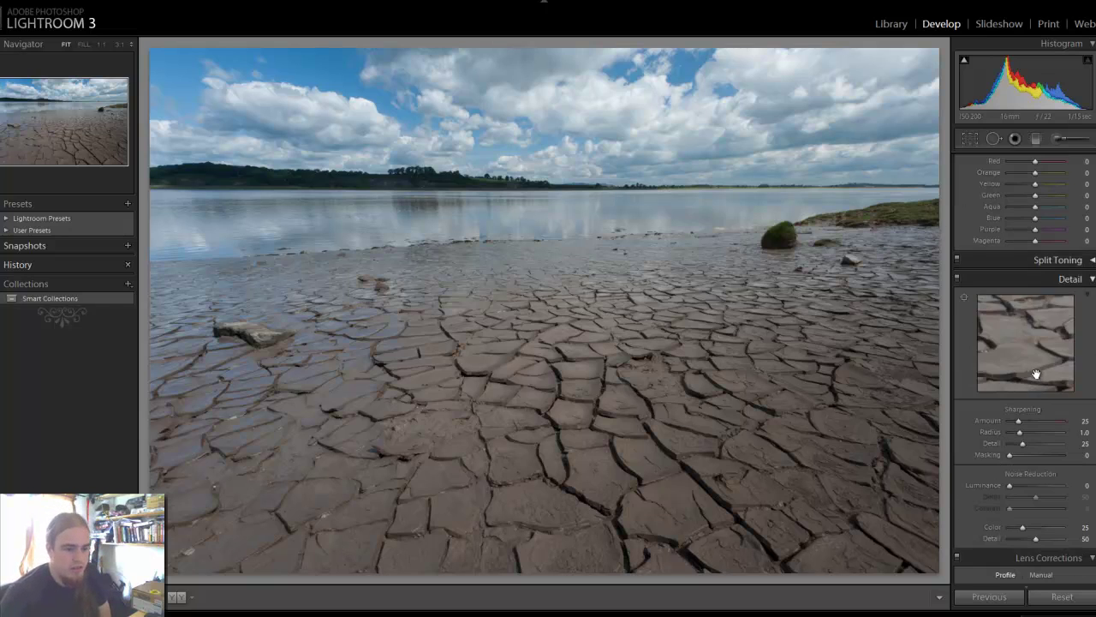
scroll(1082, 203, "up", 5)
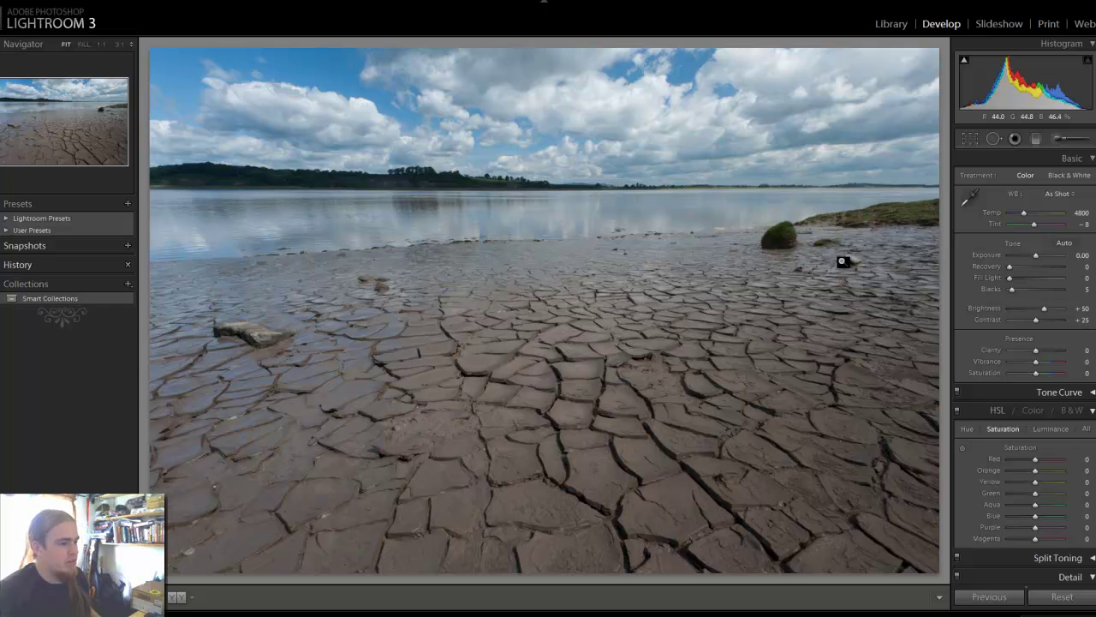
- Convert the photo to black and white with Contrast +88, Clarity +91 and Blacks 20
key("v")
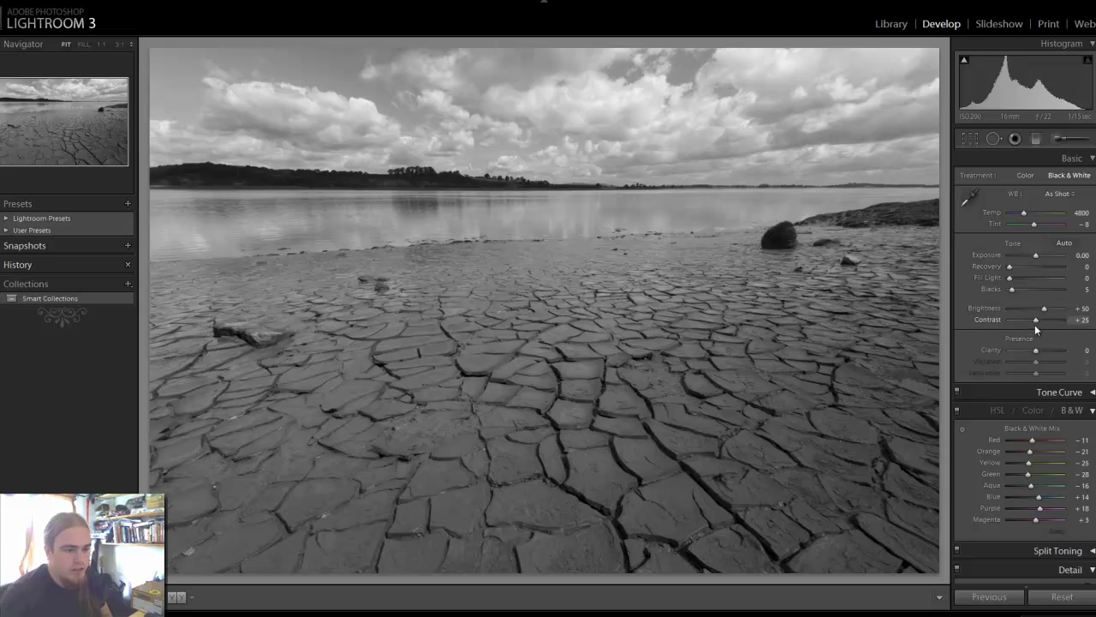
left_click_drag(1036, 322, 1058, 354)
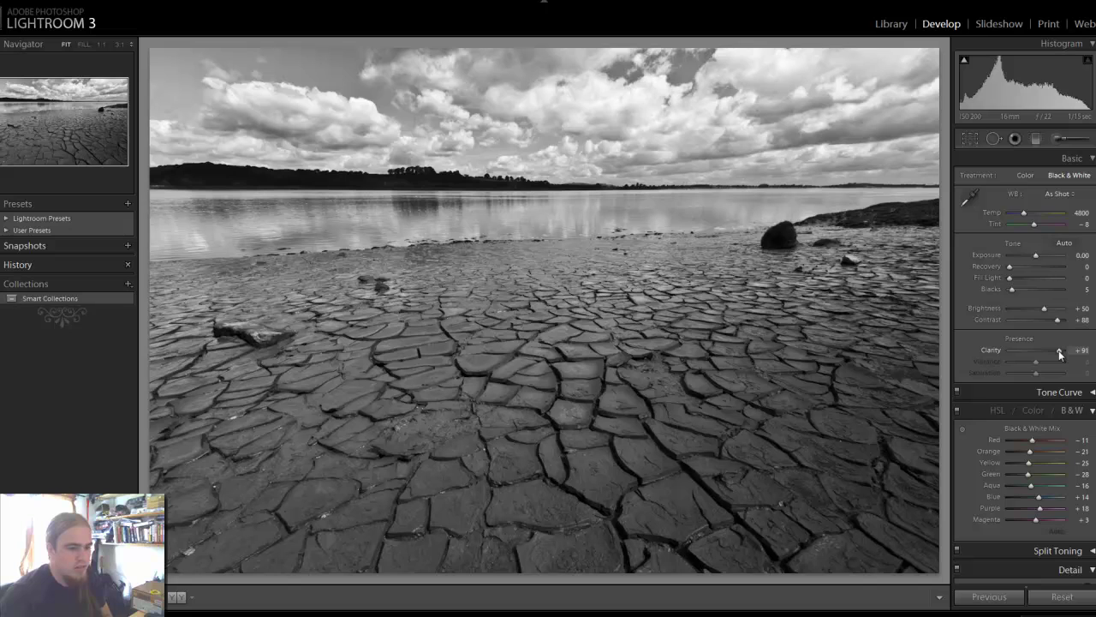
left_click_drag(1013, 291, 1022, 290)
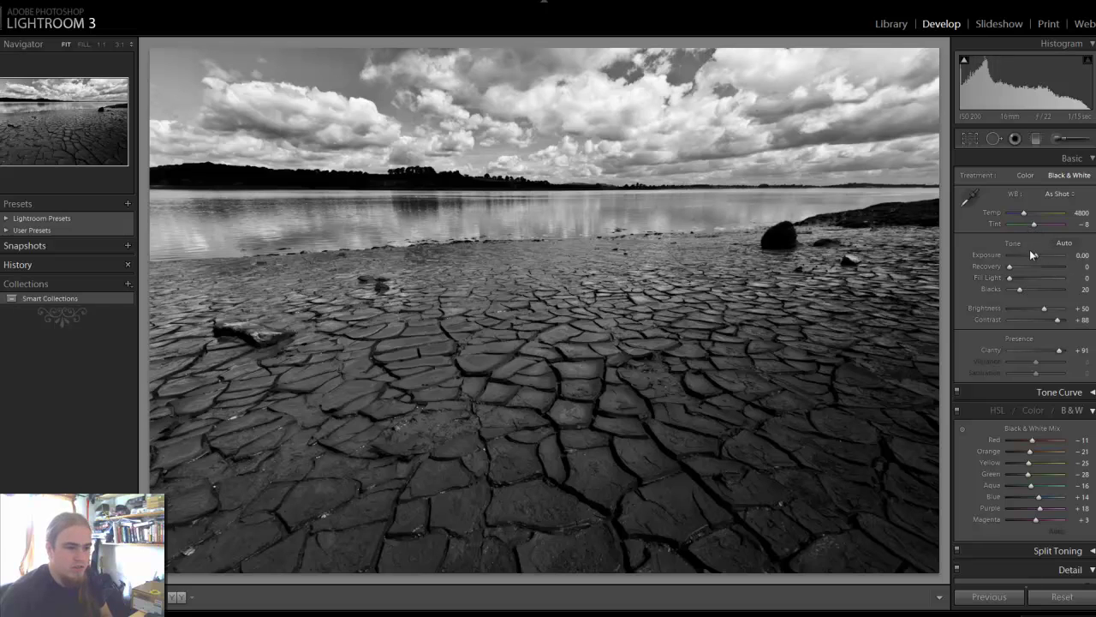
- Set Recovery 47, Exposure +0.51 and Fill Light 18 for sky and shadow detail
left_click_drag(1013, 268, 1039, 255)
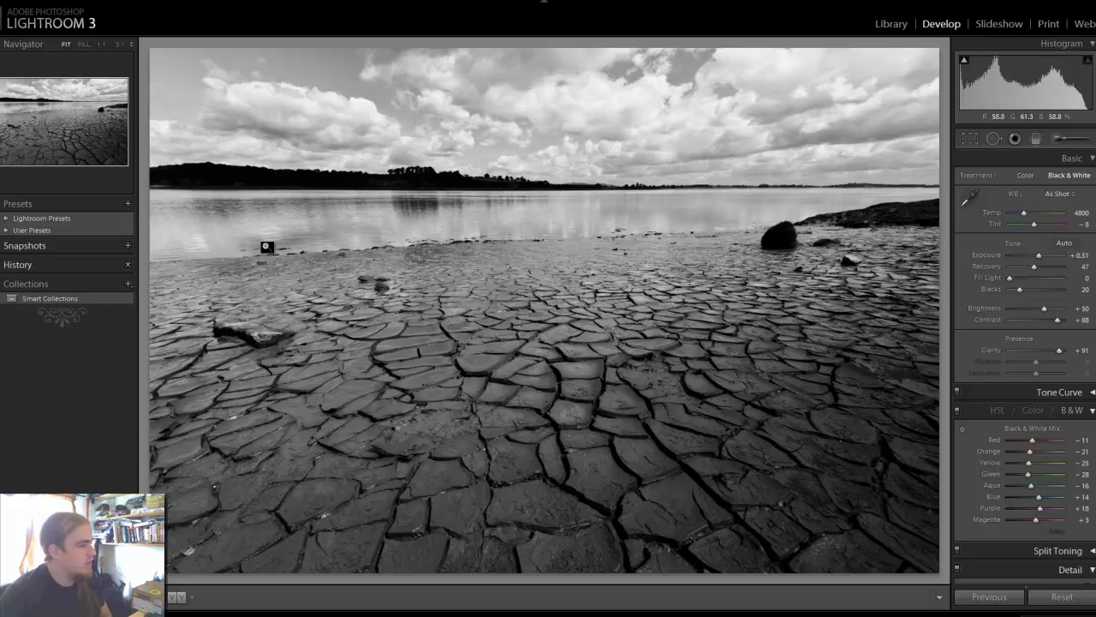
left_click_drag(1006, 278, 1018, 281)
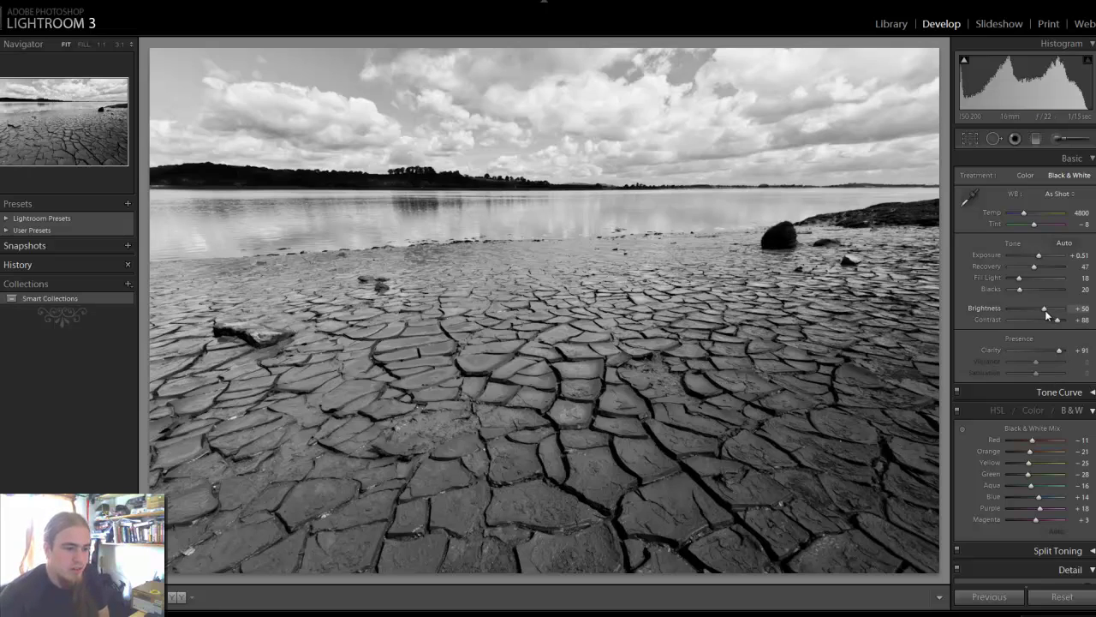
scroll(1045, 295, "down", 4)
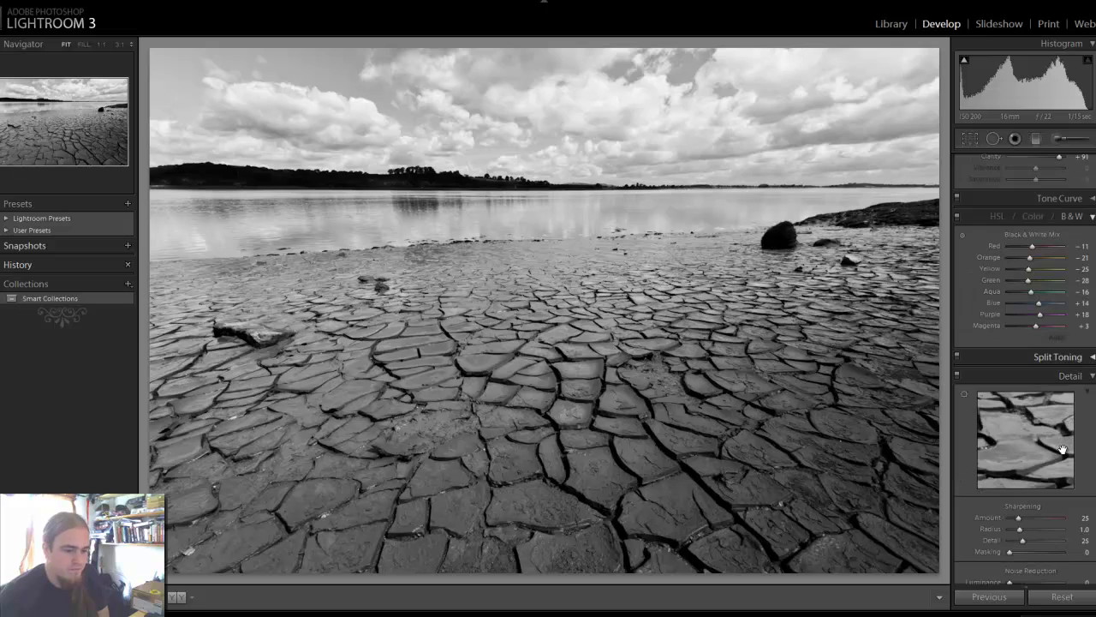
scroll(1027, 503, "down", 5)
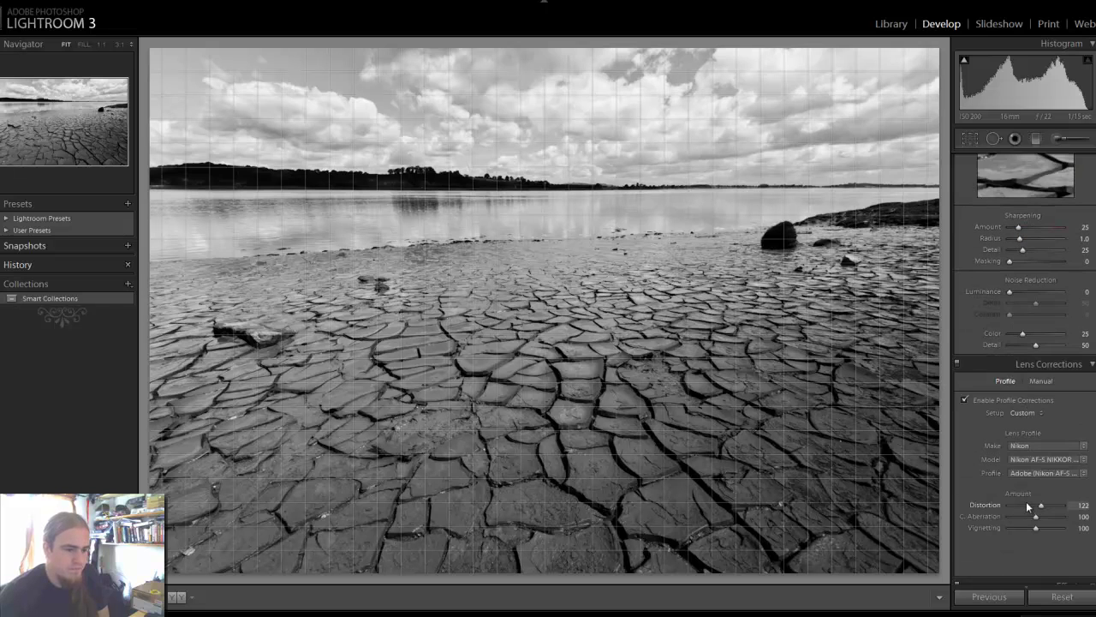
scroll(1026, 502, "up", 7)
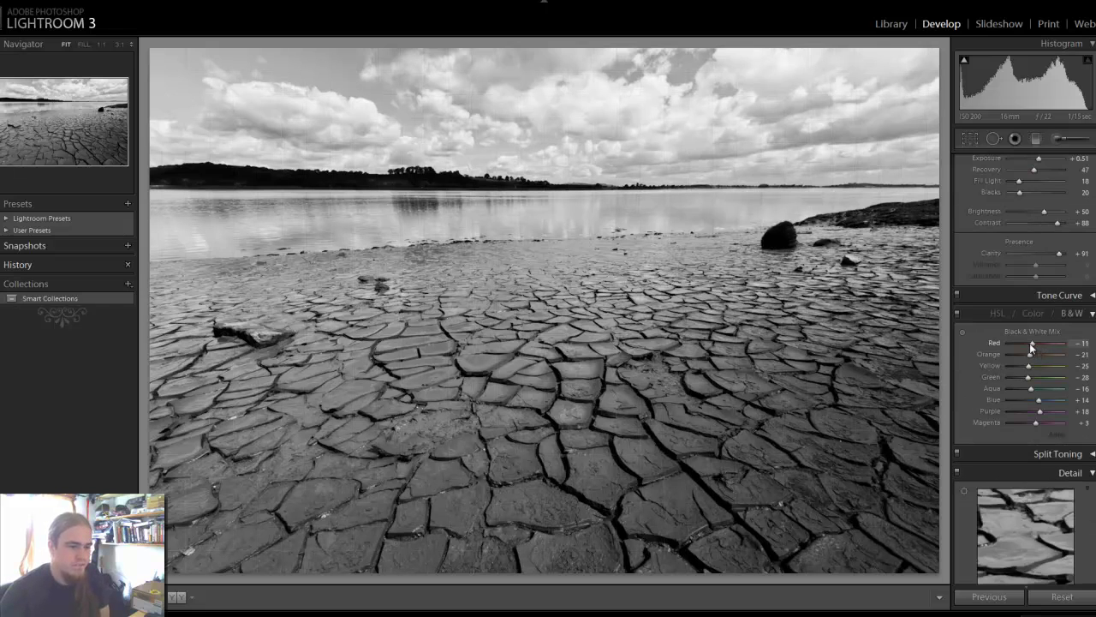
- Set the B&W mix to Red −18, Orange −82, Yellow −57 and Green +30
left_click_drag(1032, 346, 992, 343)
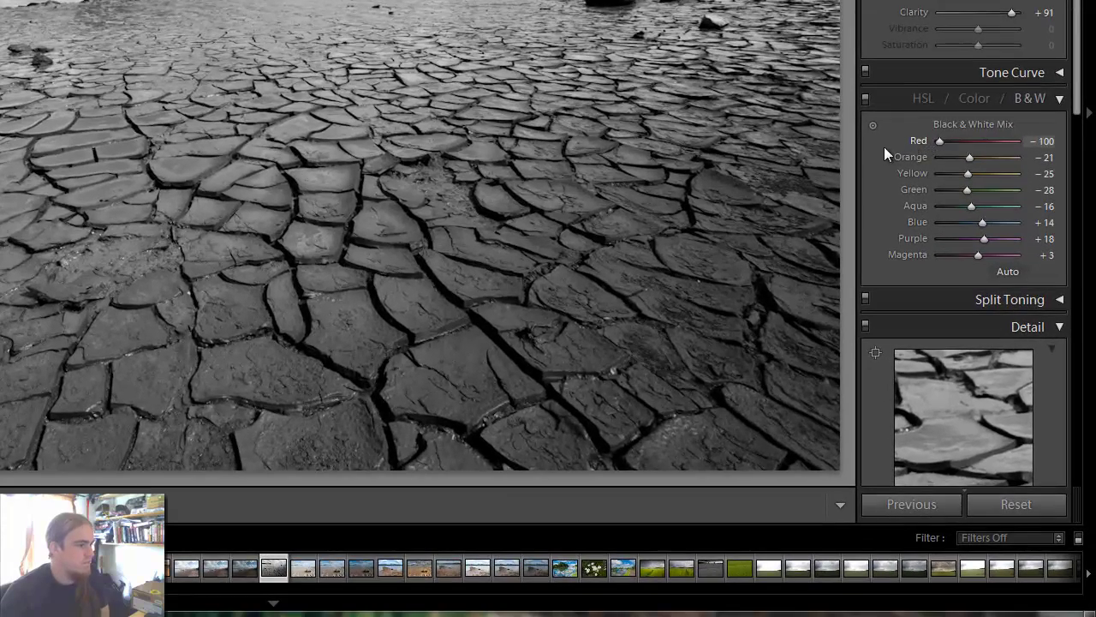
left_click_drag(940, 140, 966, 163)
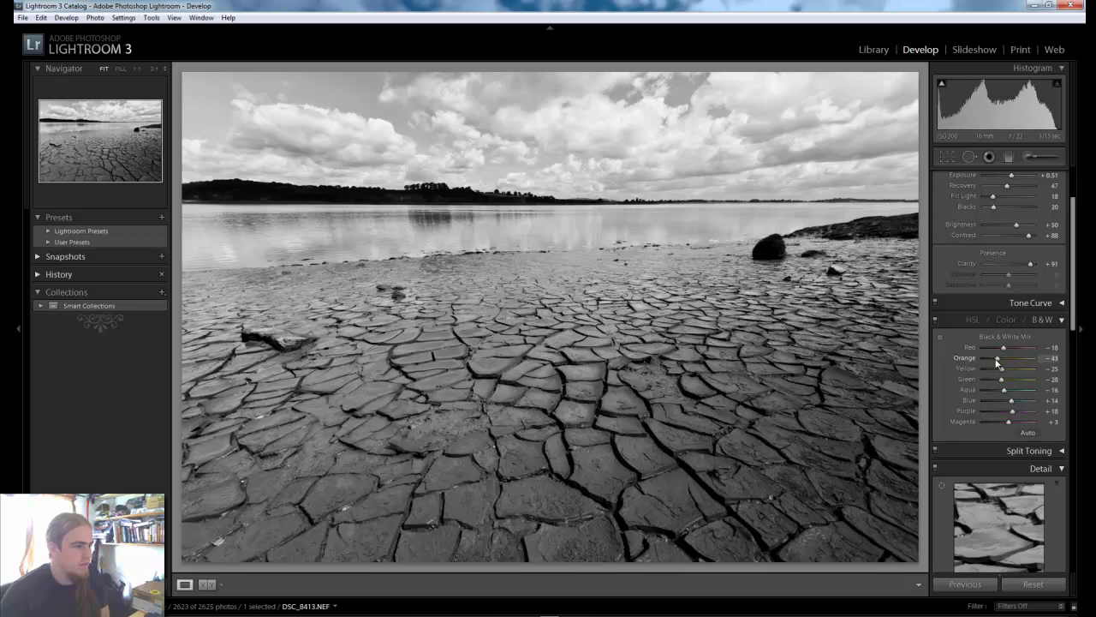
left_click_drag(996, 363, 1002, 385)
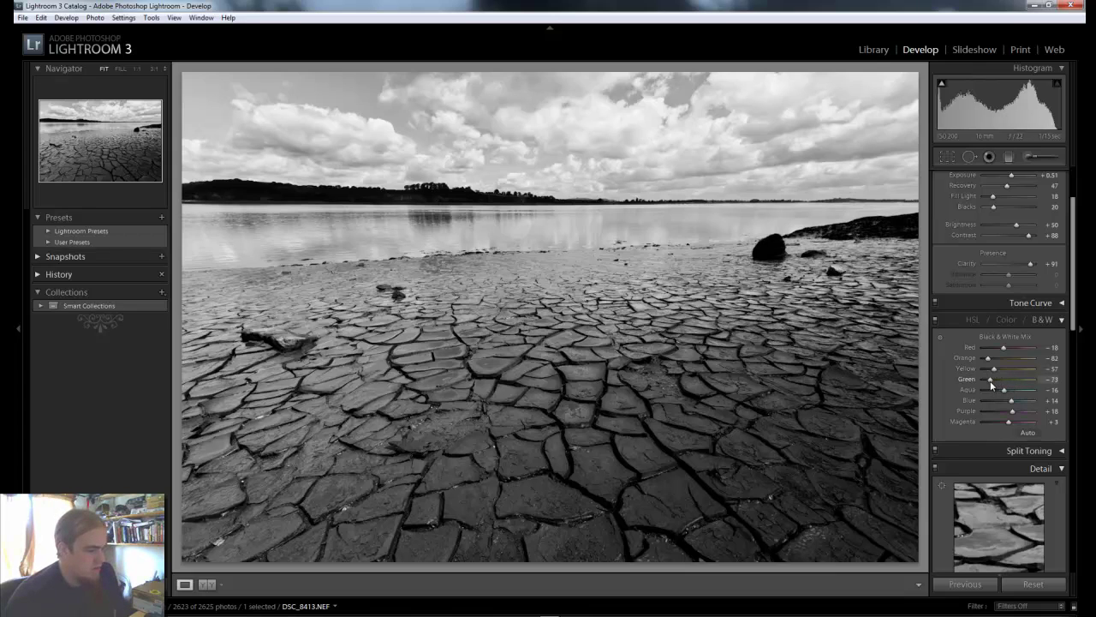
left_click_drag(1020, 381, 1019, 381)
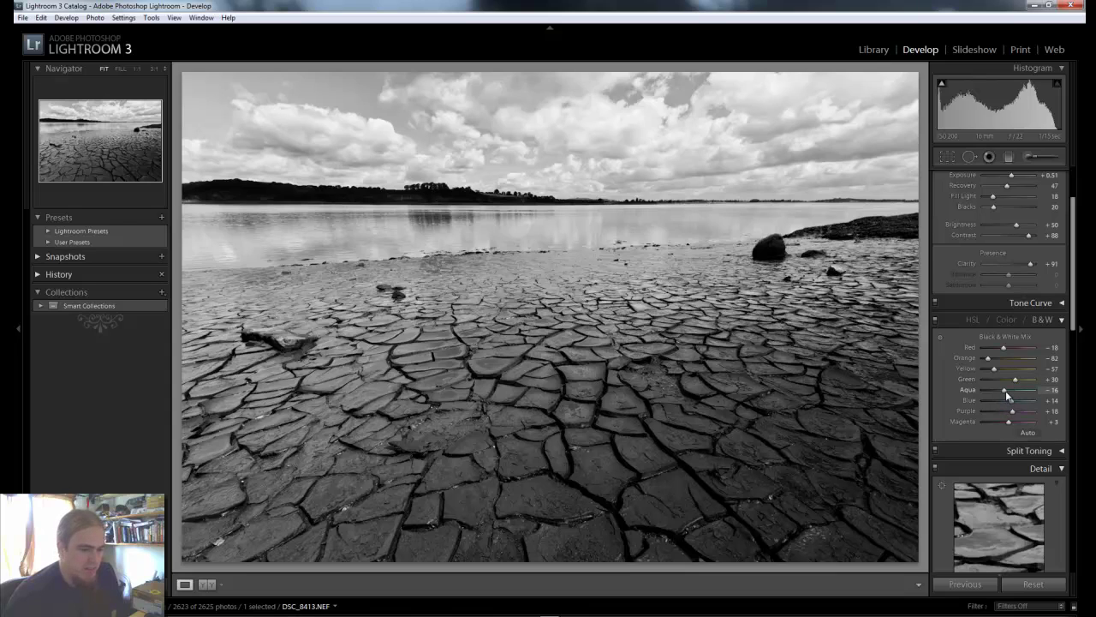
- Darken Aqua to −61, Blue to −75 and Purple to −50, and set Magenta +75
mouse_move(1005, 391)
left_mouse_down()
mouse_move(994, 393)
mouse_move(1029, 391)
mouse_move(989, 401)
left_mouse_up()
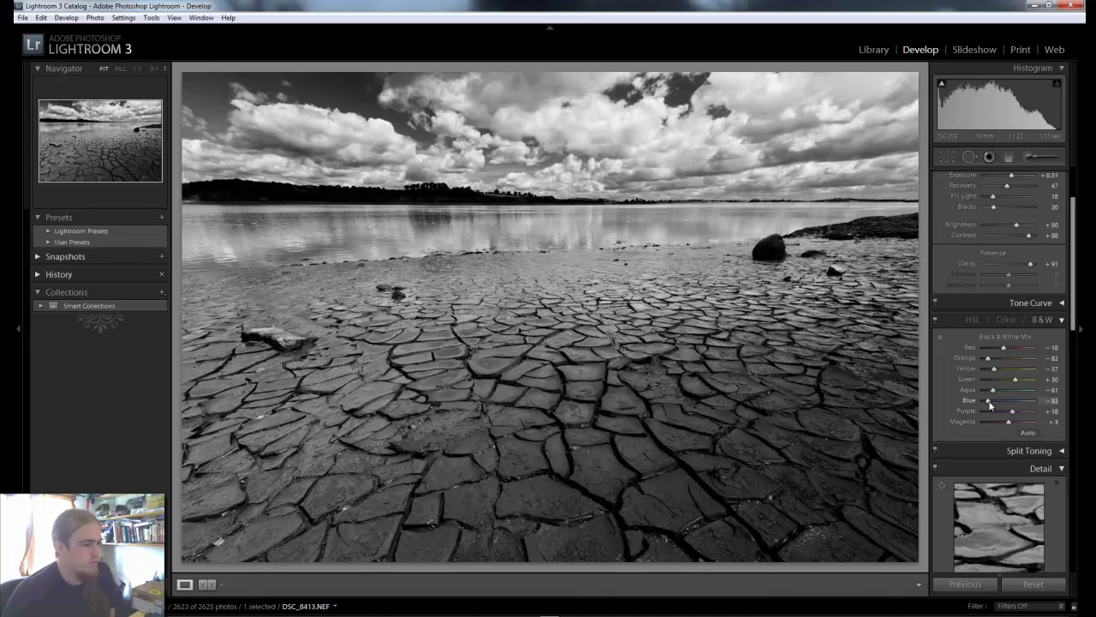
left_click_drag(991, 404, 992, 405)
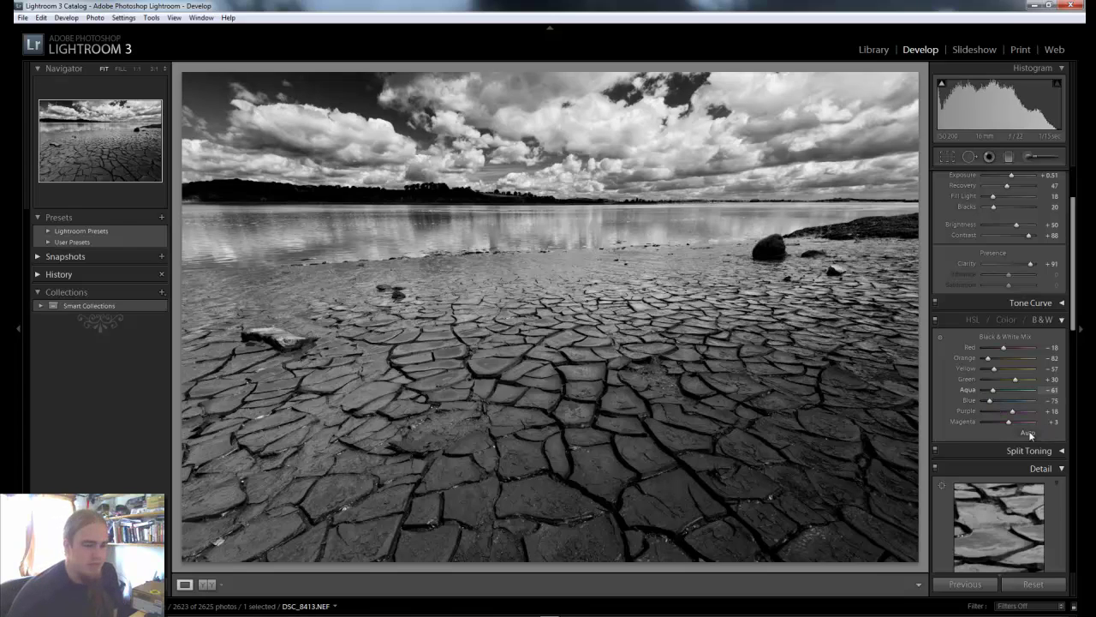
left_click_drag(1013, 412, 1003, 416)
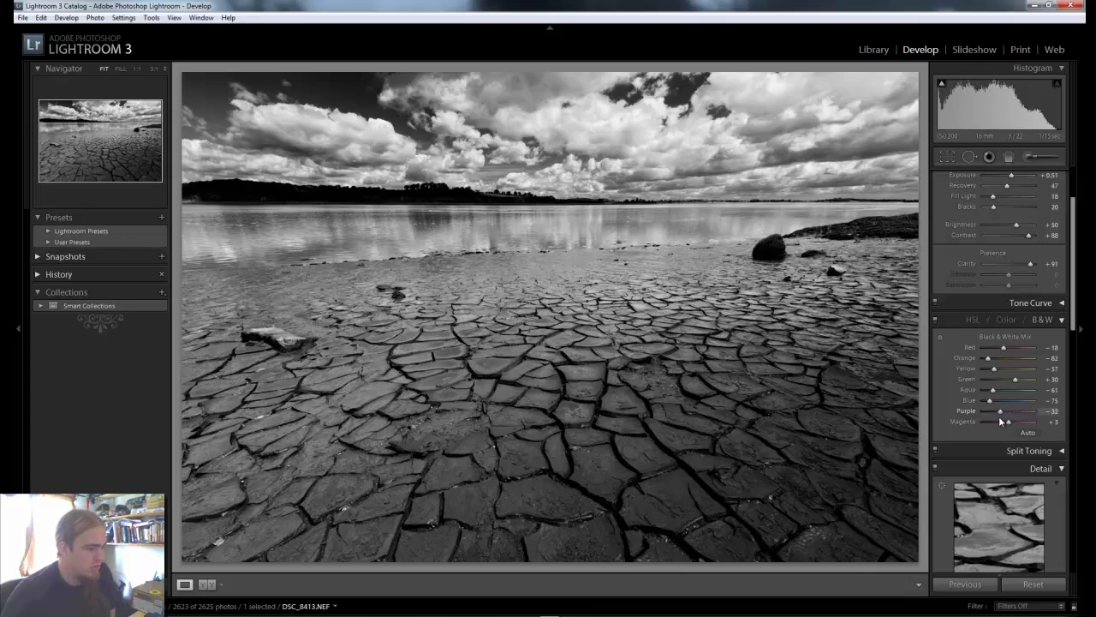
left_click_drag(998, 419, 1026, 424)
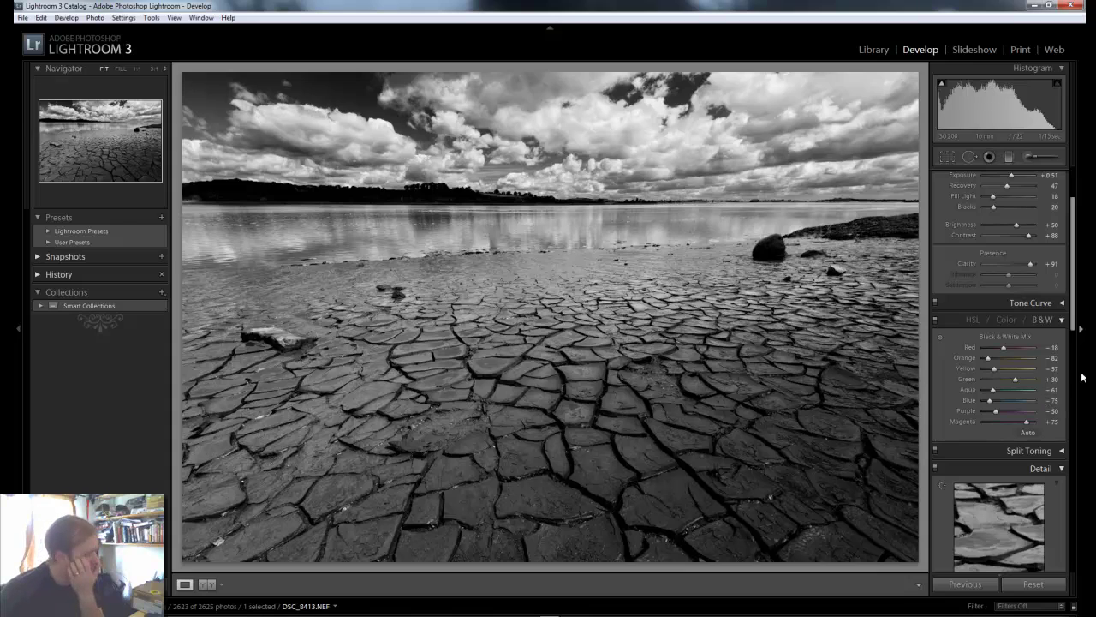
scroll(1032, 413, "up", 2)
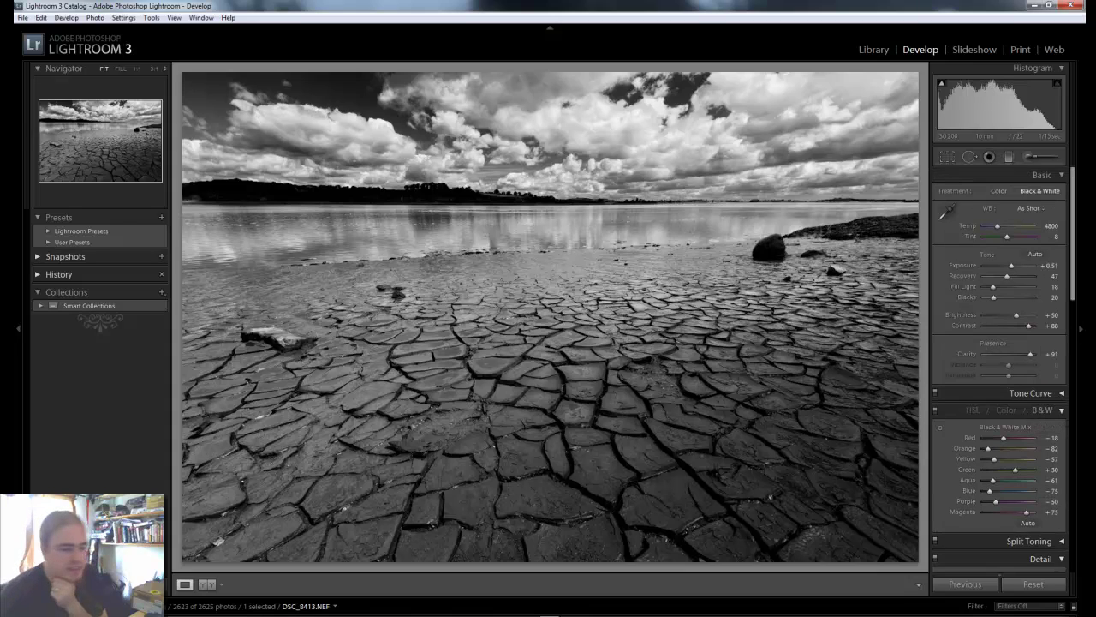
- Reset the photo to colour and revert to the 'Crop Angle' history state
left_click(1033, 584)
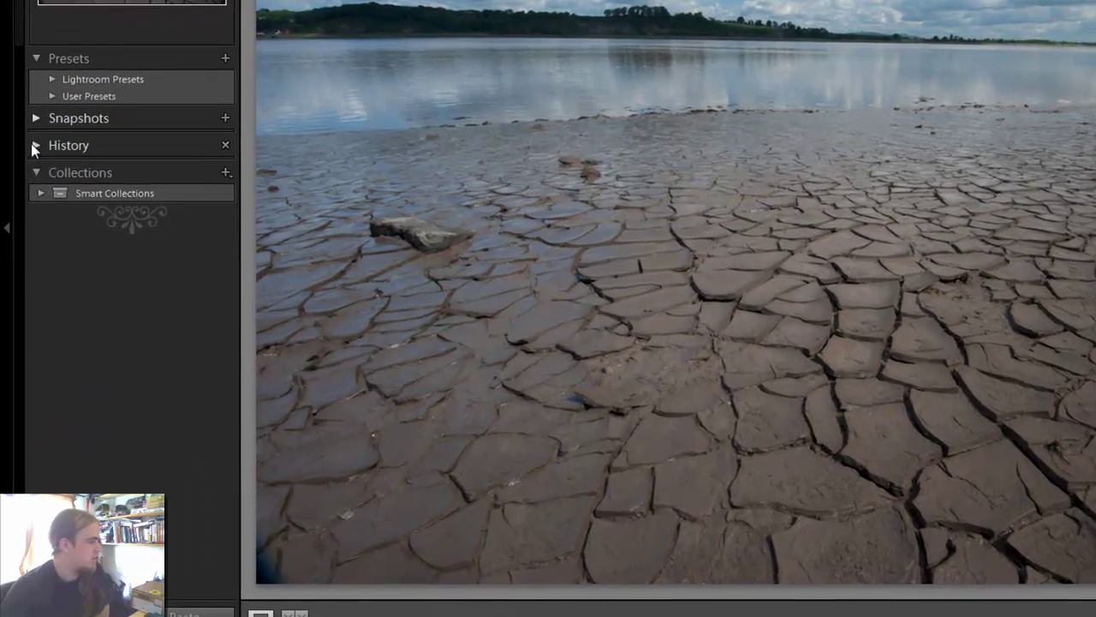
left_click(34, 231)
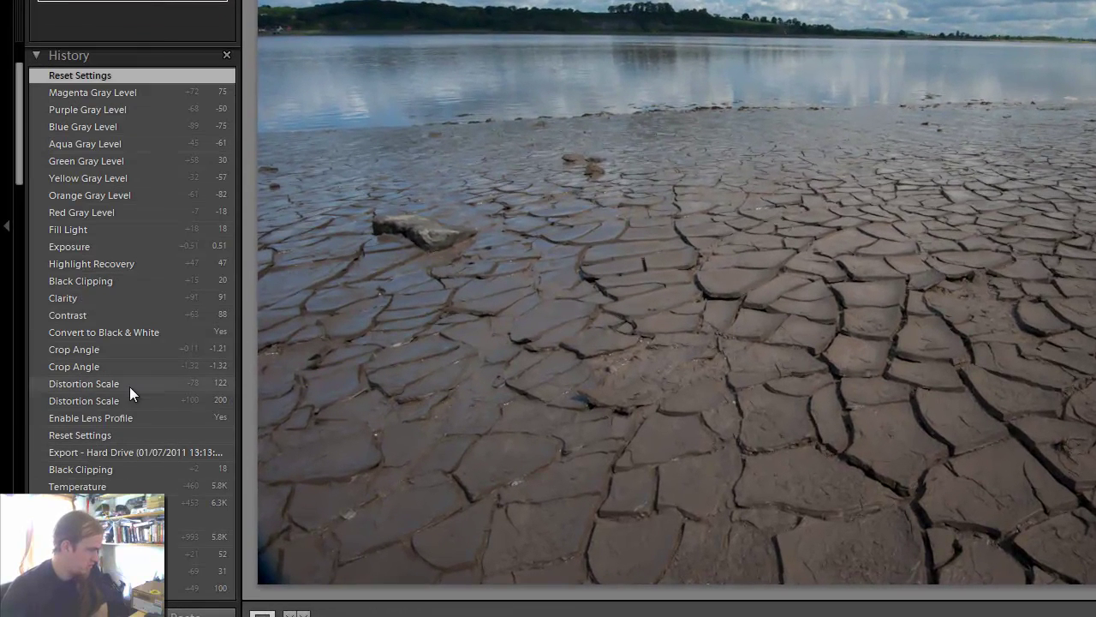
left_click(106, 349)
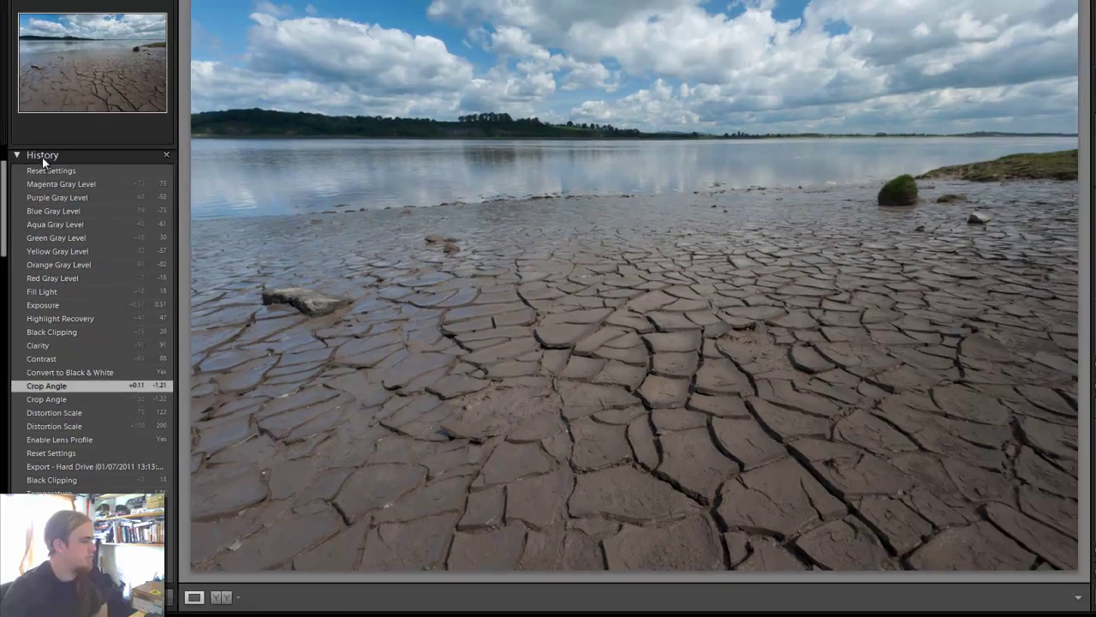
left_click(43, 156)
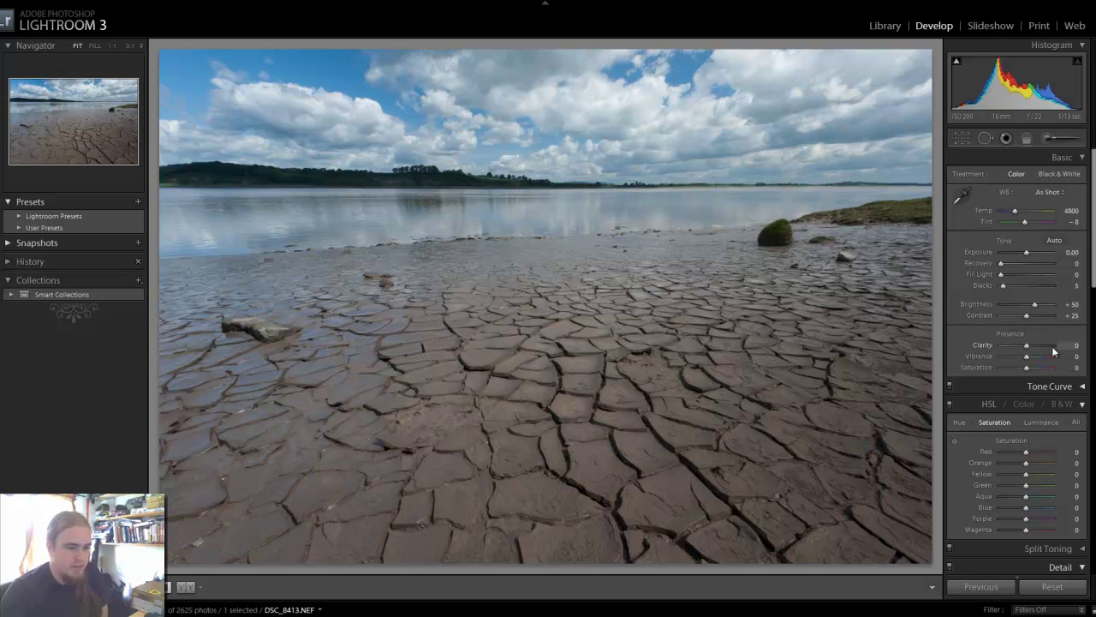
- Set Vibrance +54, Contrast +62, Blacks 11, Recovery 51, Blue saturation −41 and Temp 5563
left_click_drag(1026, 356, 1036, 360)
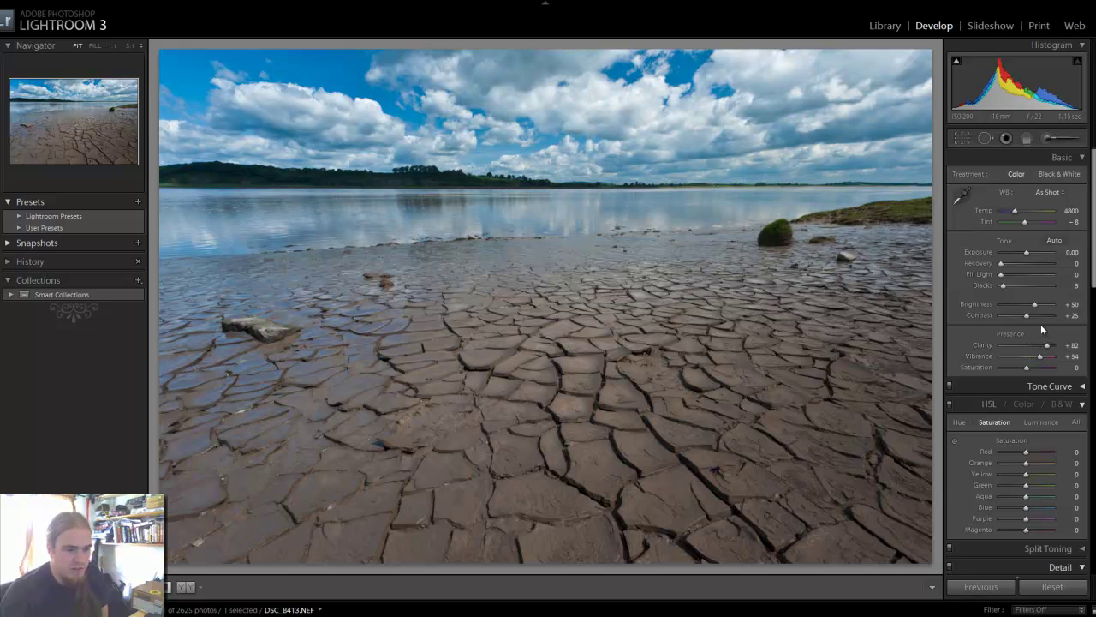
left_click_drag(1029, 315, 1038, 316)
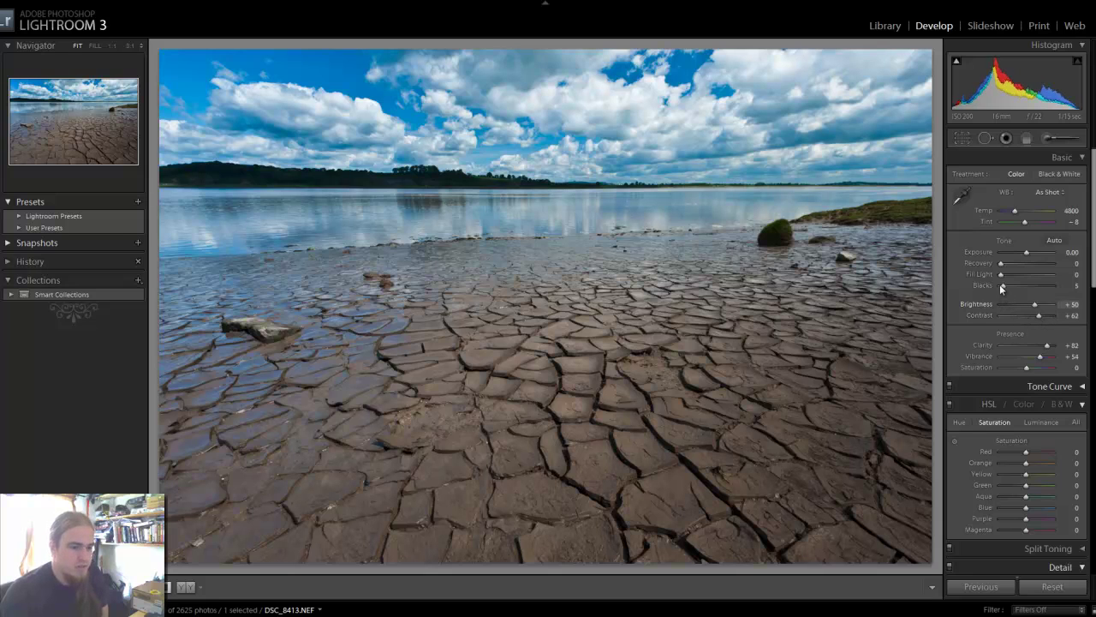
left_click_drag(1000, 285, 1006, 286)
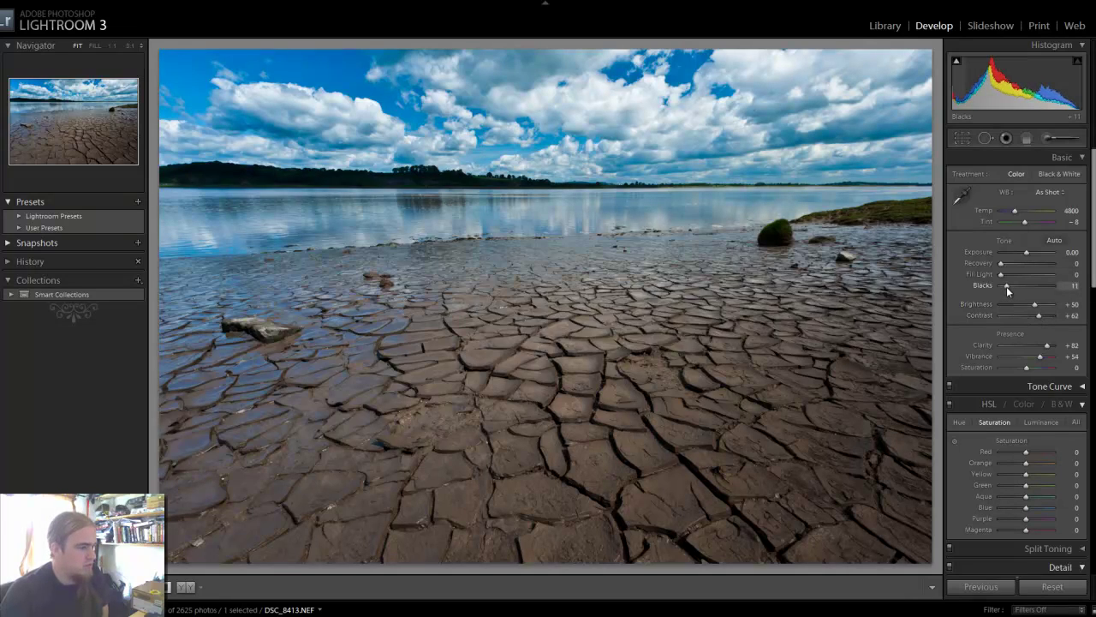
left_click_drag(1000, 265, 1027, 274)
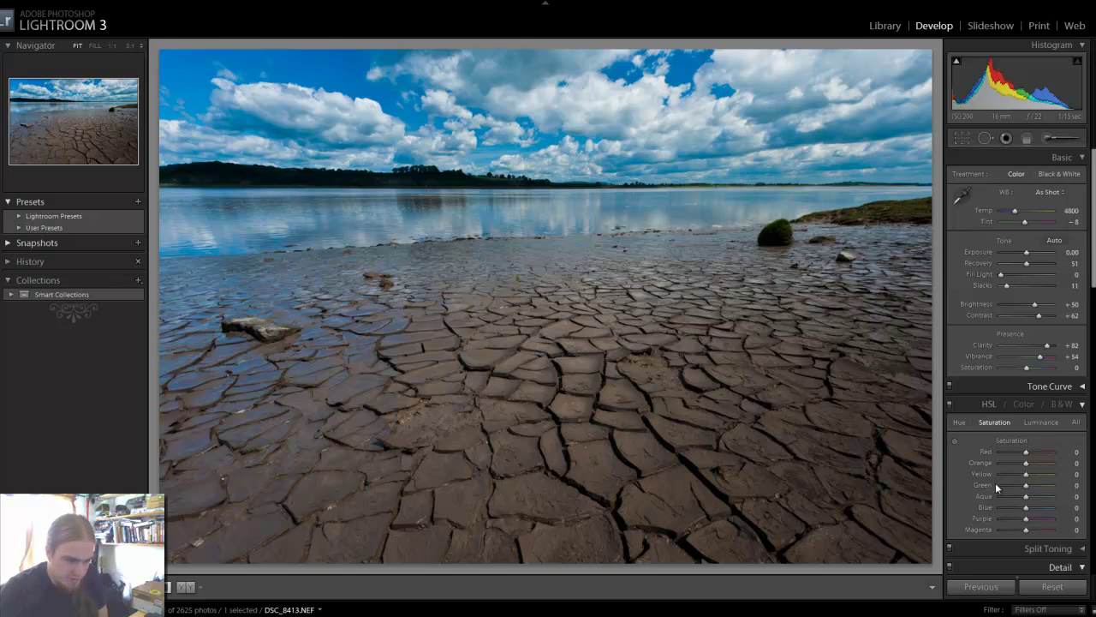
left_click_drag(1025, 509, 1016, 510)
left_click_drag(1014, 211, 1019, 211)
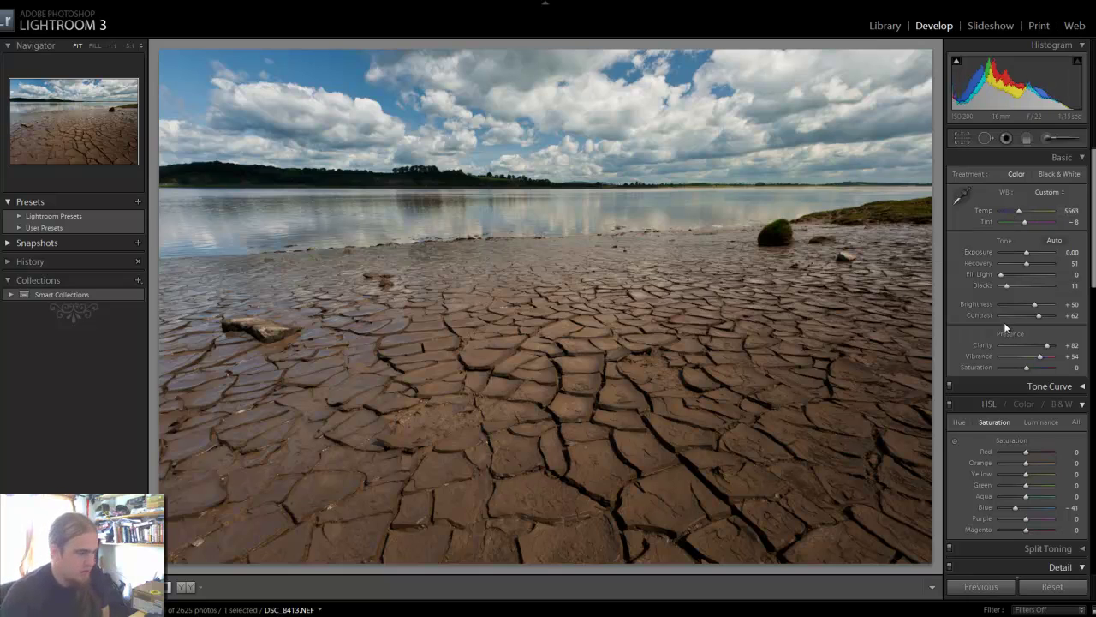
- Draw a graduated filter up from the photo's bottom edge and switch its effect to Exposure
left_click(1027, 138)
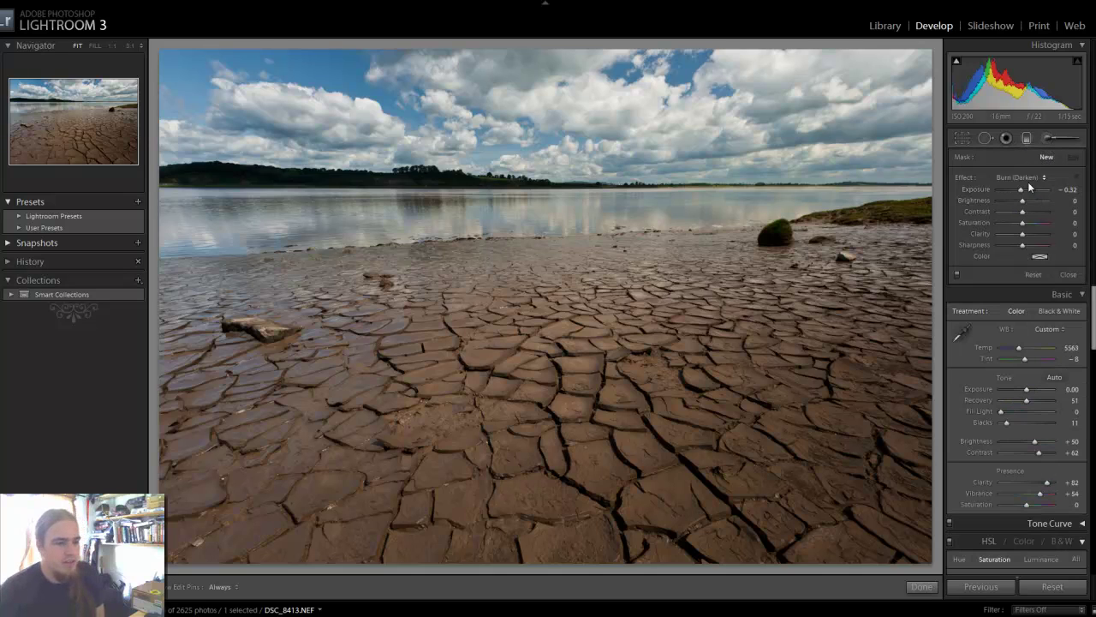
left_click(1032, 180)
left_click(1022, 178)
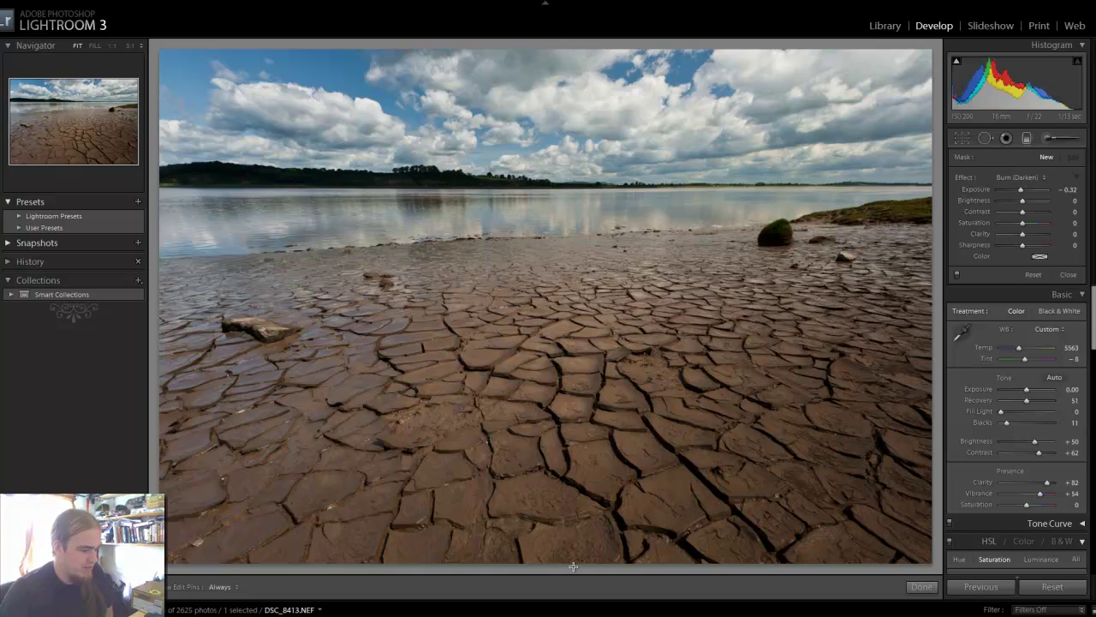
left_click_drag(573, 566, 566, 224)
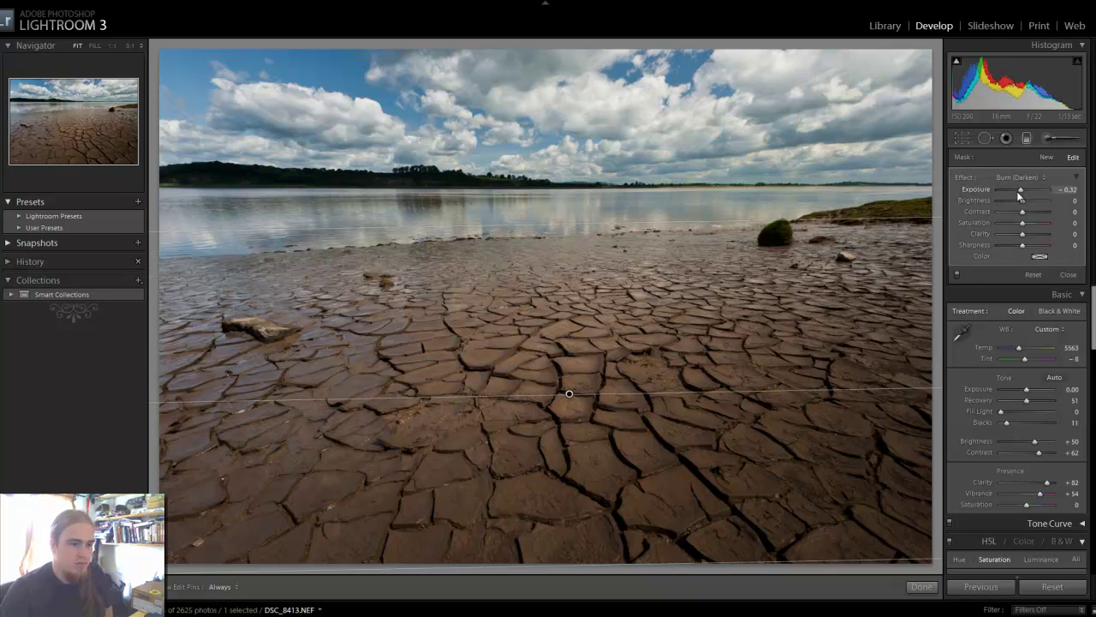
left_click_drag(1017, 191, 1017, 191)
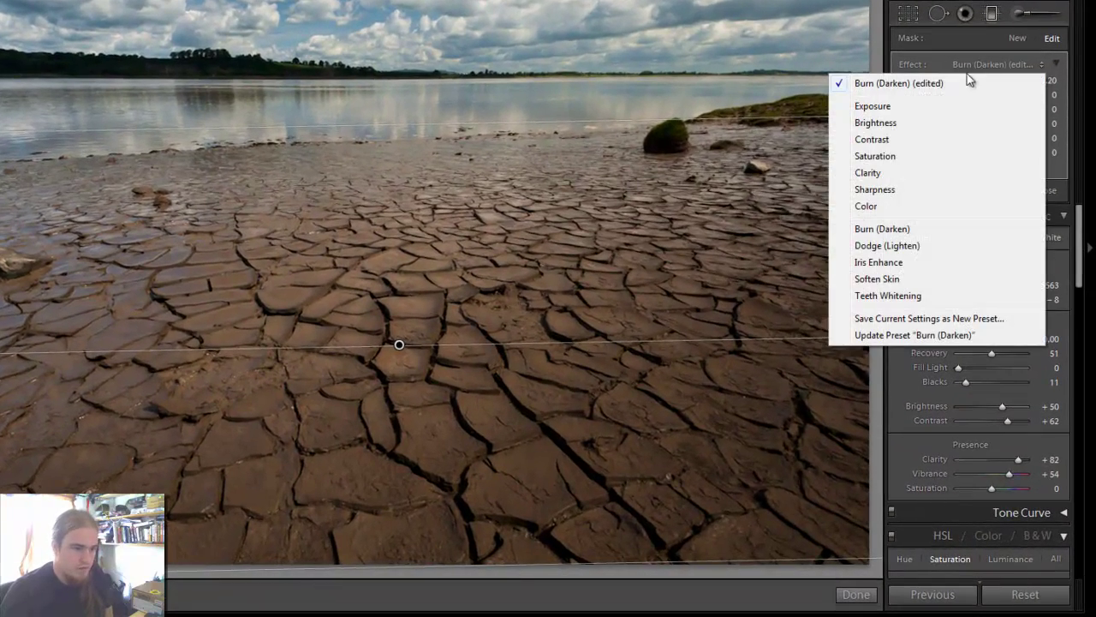
left_click(1017, 176)
left_click(873, 107)
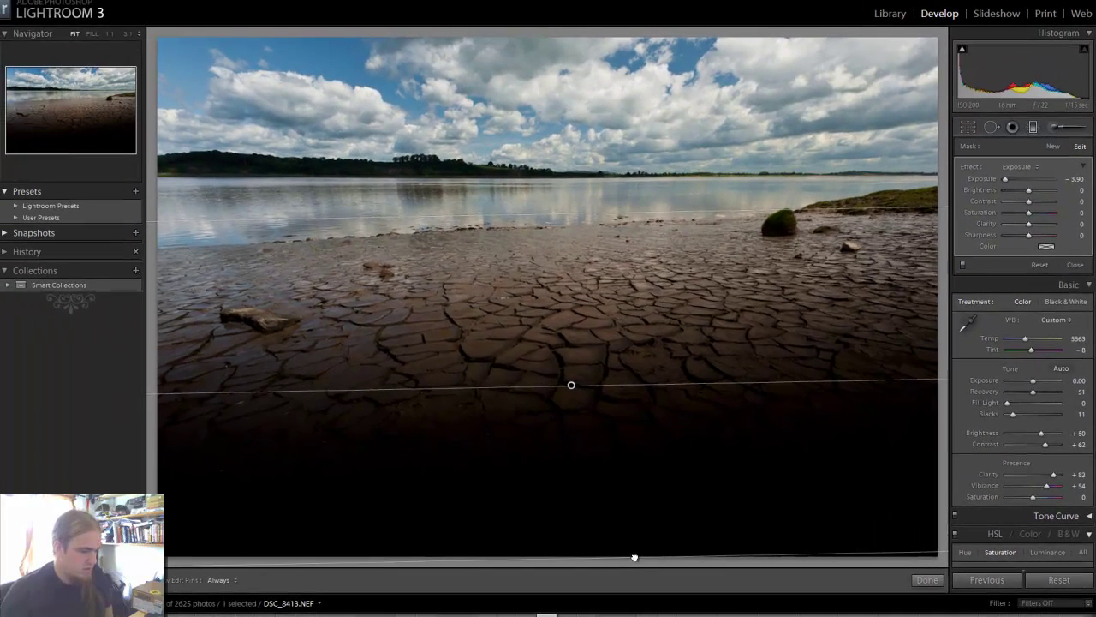
- Reposition the foreground gradient with slightly lower exposure and added clarity, contrast and brightness
left_click_drag(634, 551, 604, 257)
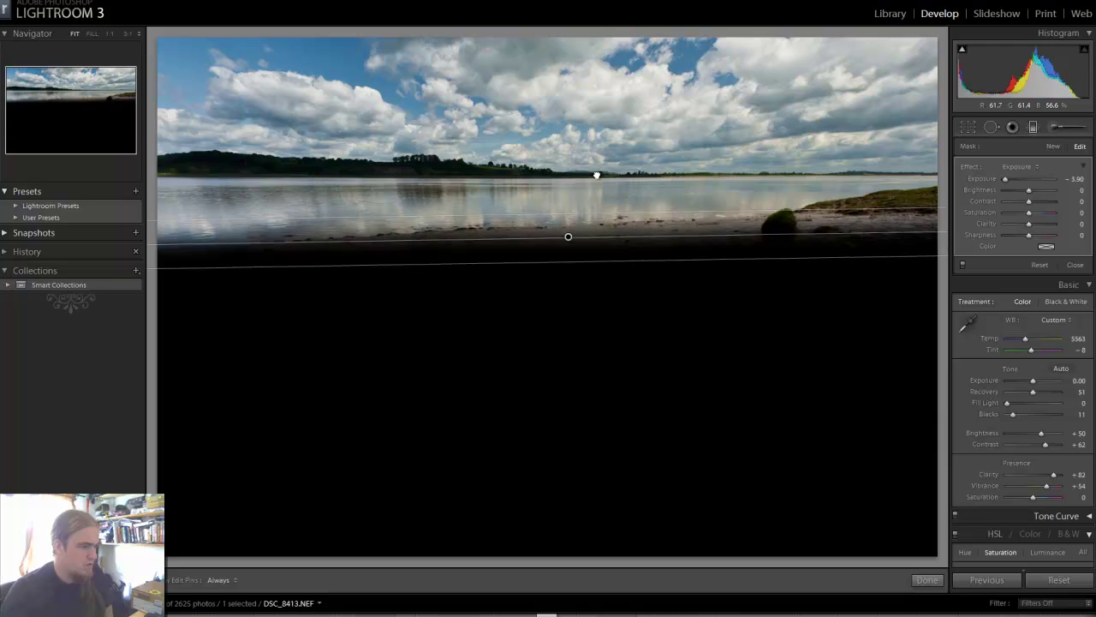
left_click_drag(595, 173, 647, 194)
left_click_drag(1005, 179, 1027, 180)
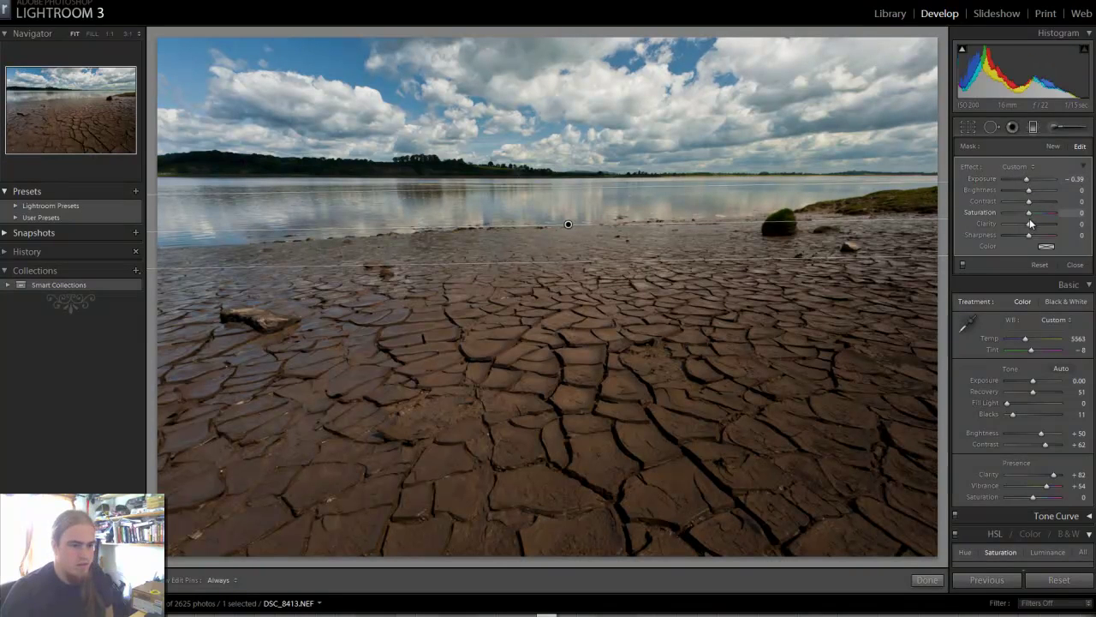
left_click_drag(1029, 223, 1036, 226)
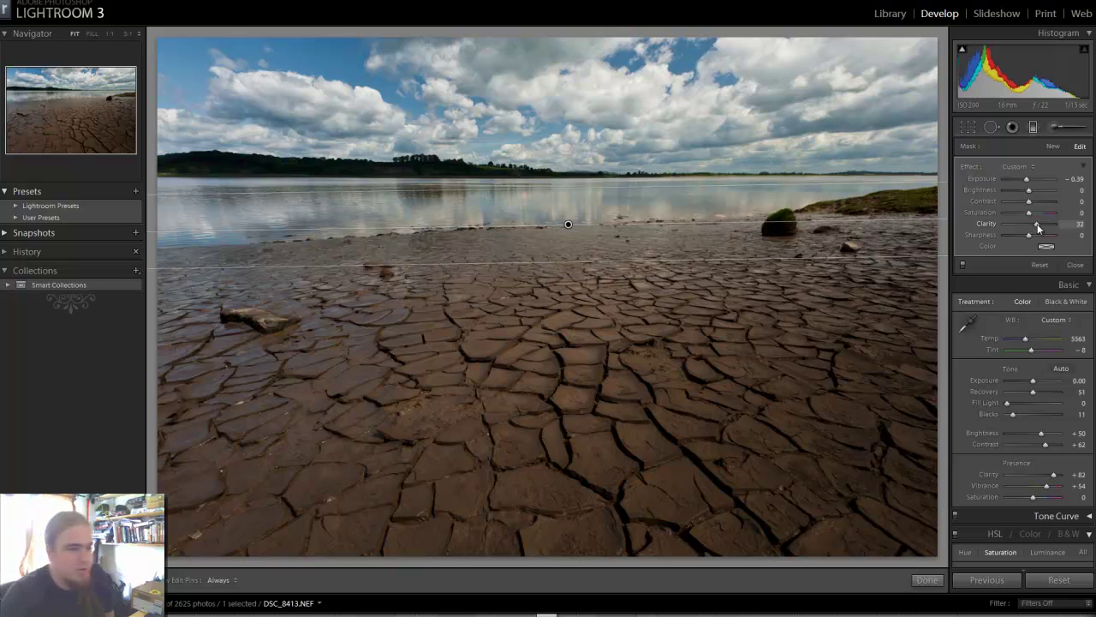
left_click_drag(1030, 201, 1040, 201)
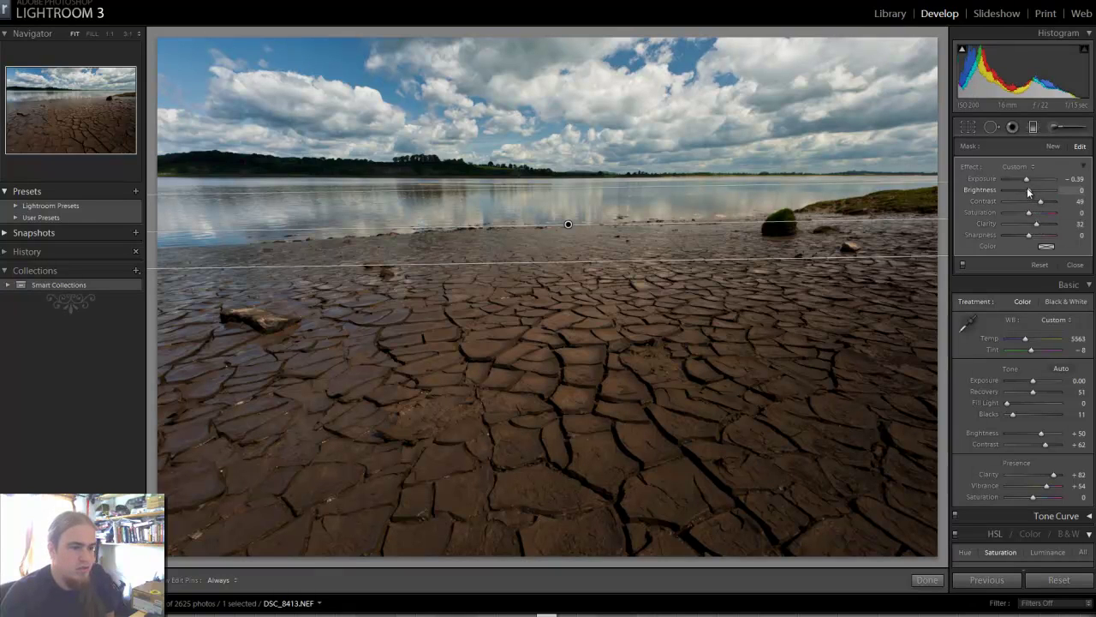
left_click_drag(1029, 192, 1034, 190)
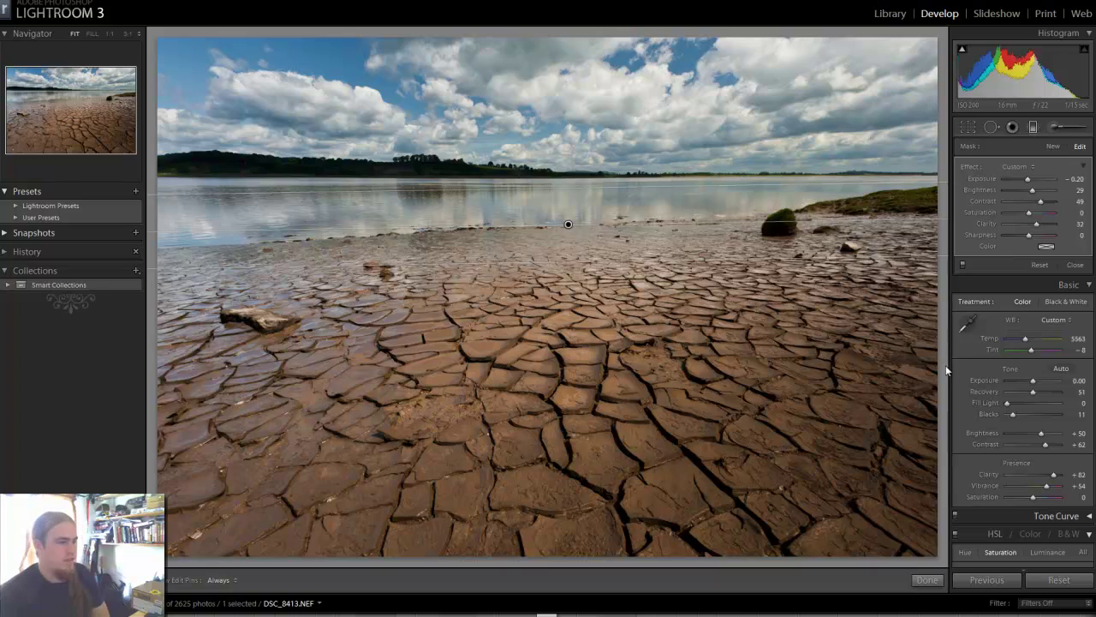
left_click(925, 580)
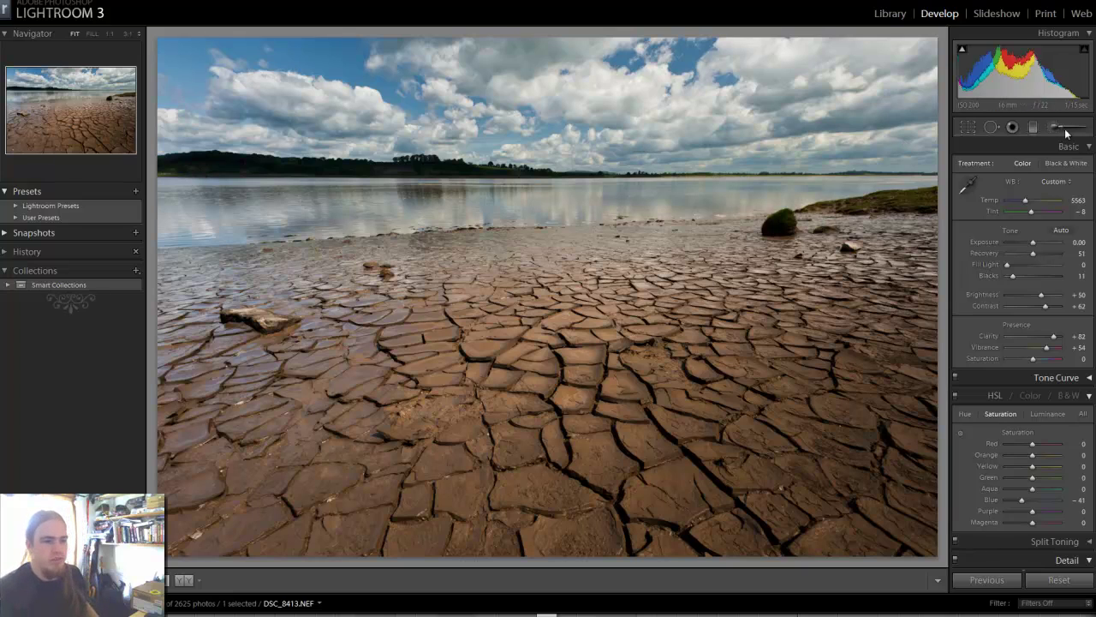
- Add an Exposure graduated filter down from the top over the sky, at Exposure 0.88
key("m")
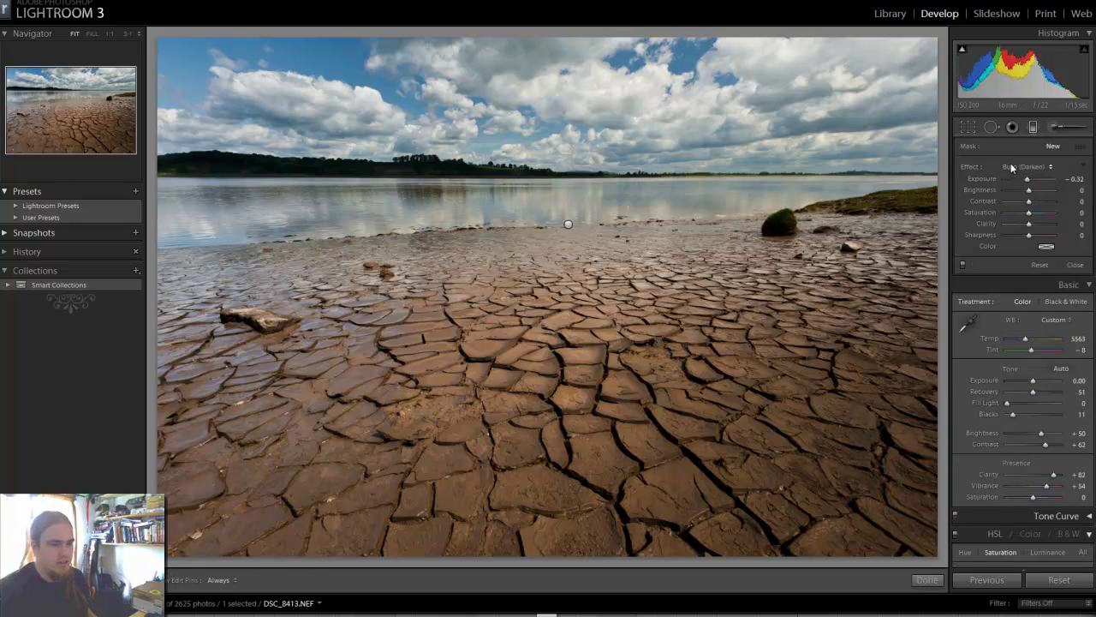
left_click(1011, 168)
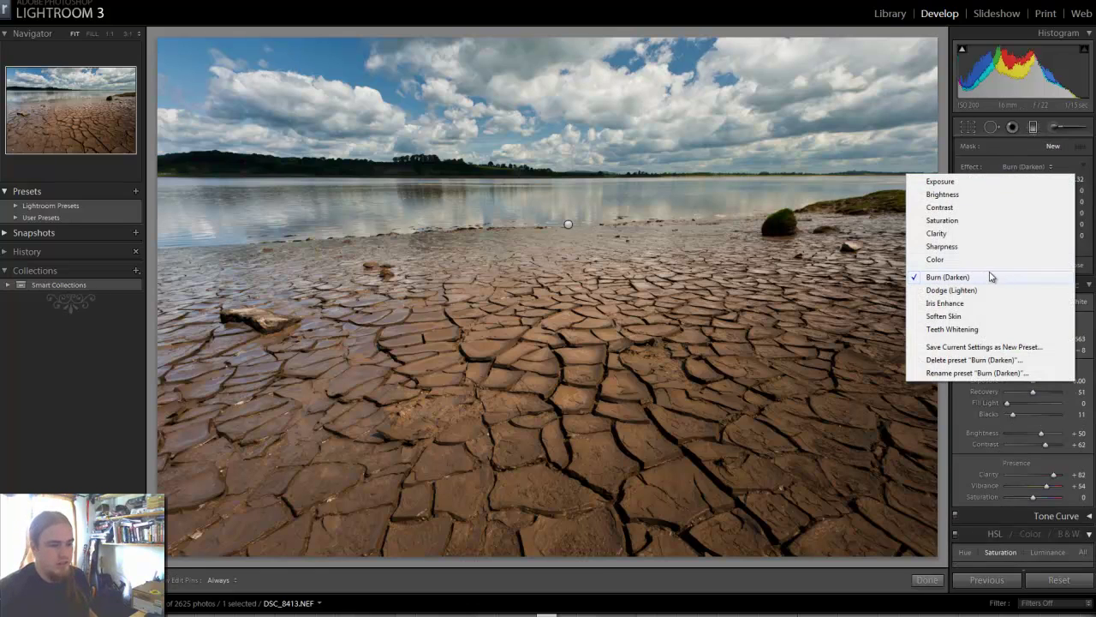
left_click(952, 182)
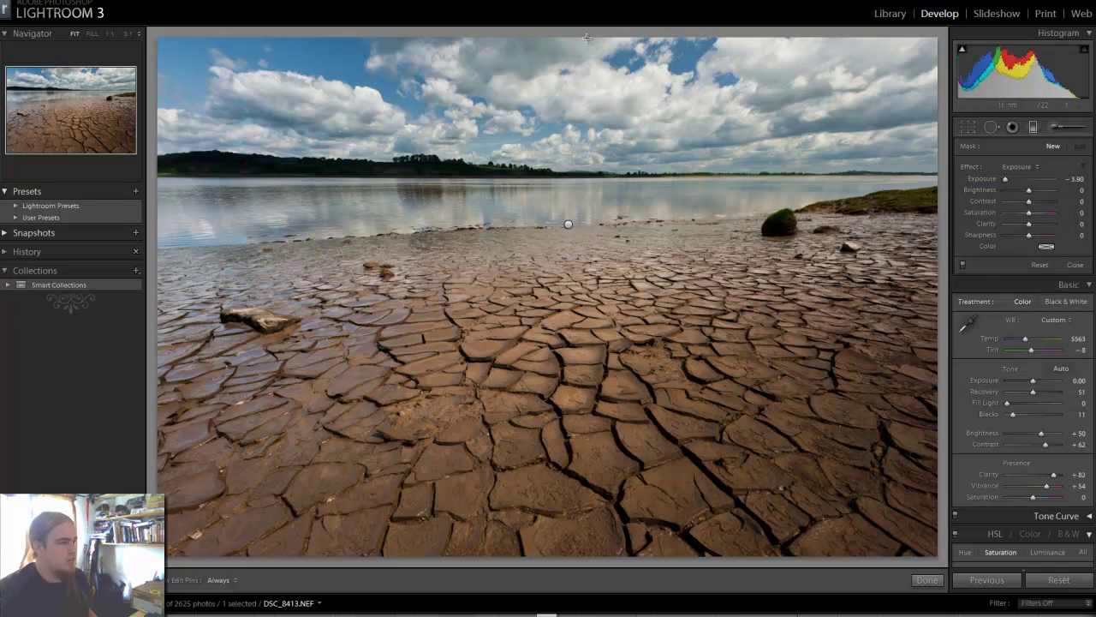
left_click_drag(555, 39, 573, 363)
left_click_drag(1006, 178, 1026, 179)
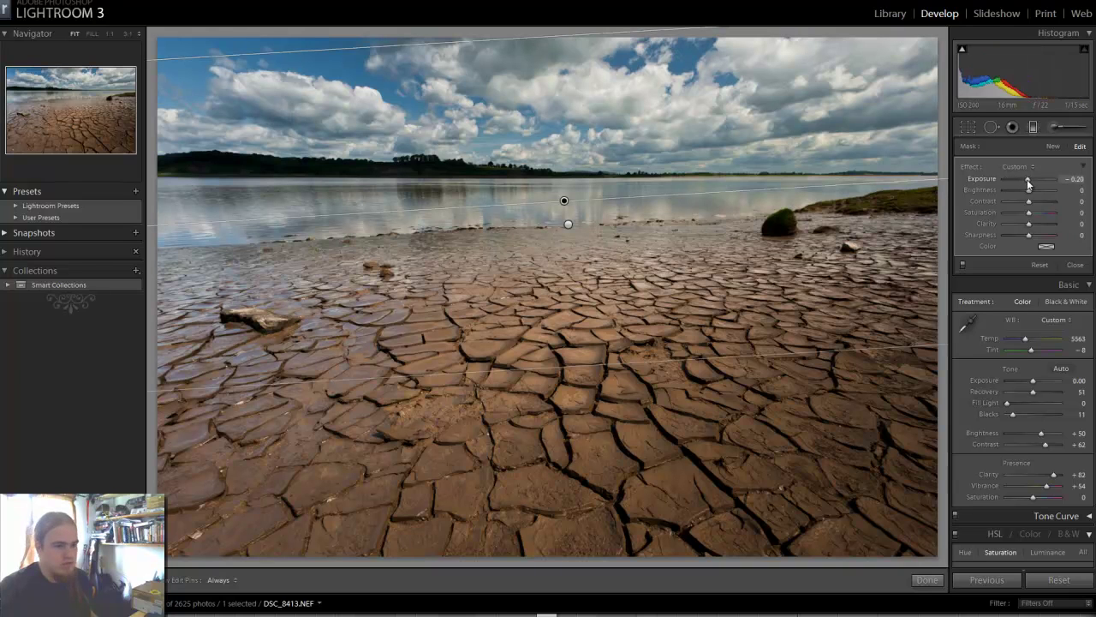
left_click_drag(1027, 179, 1030, 179)
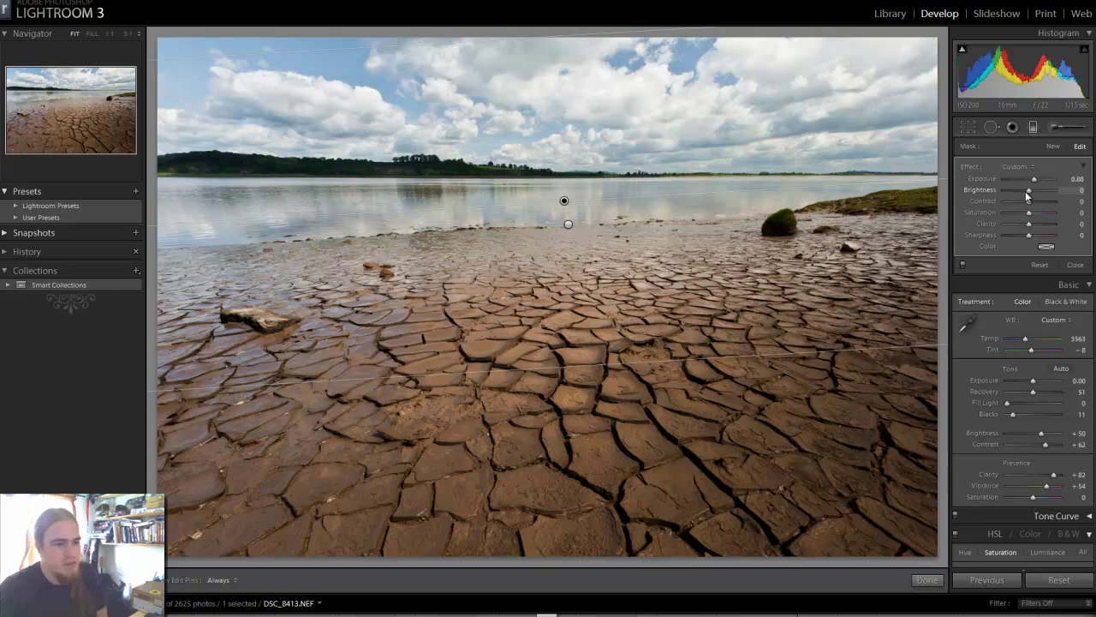
- Give the sky filter Brightness 15, Contrast −100 and Clarity 76
left_click_drag(1030, 196, 1031, 195)
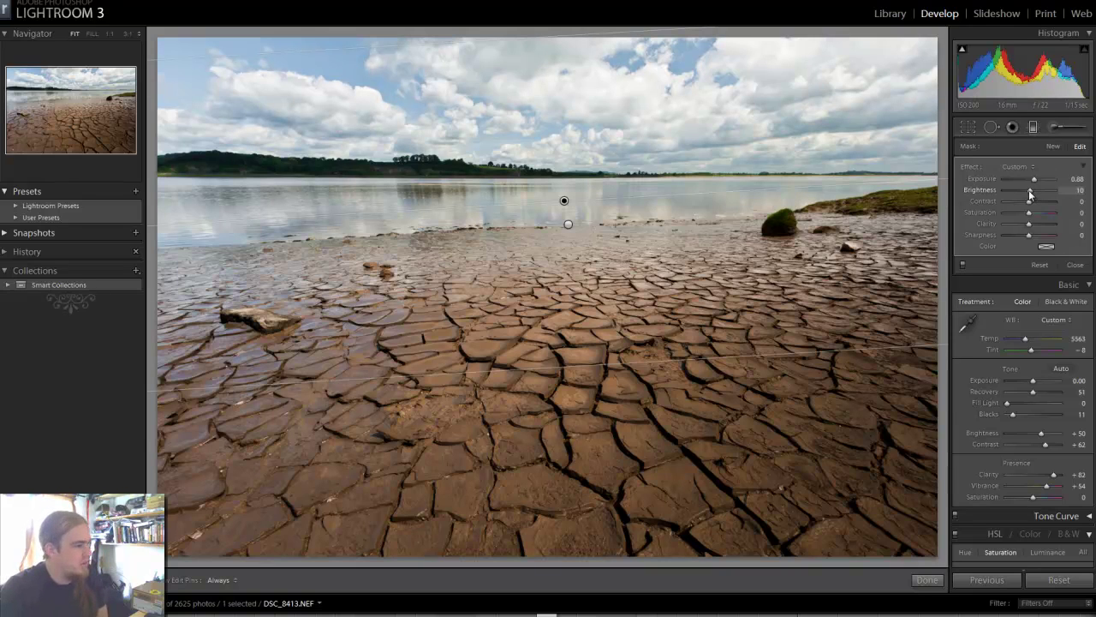
mouse_move(1030, 196)
left_mouse_down()
mouse_move(1036, 206)
mouse_move(1030, 189)
left_mouse_up()
double_click(1033, 194)
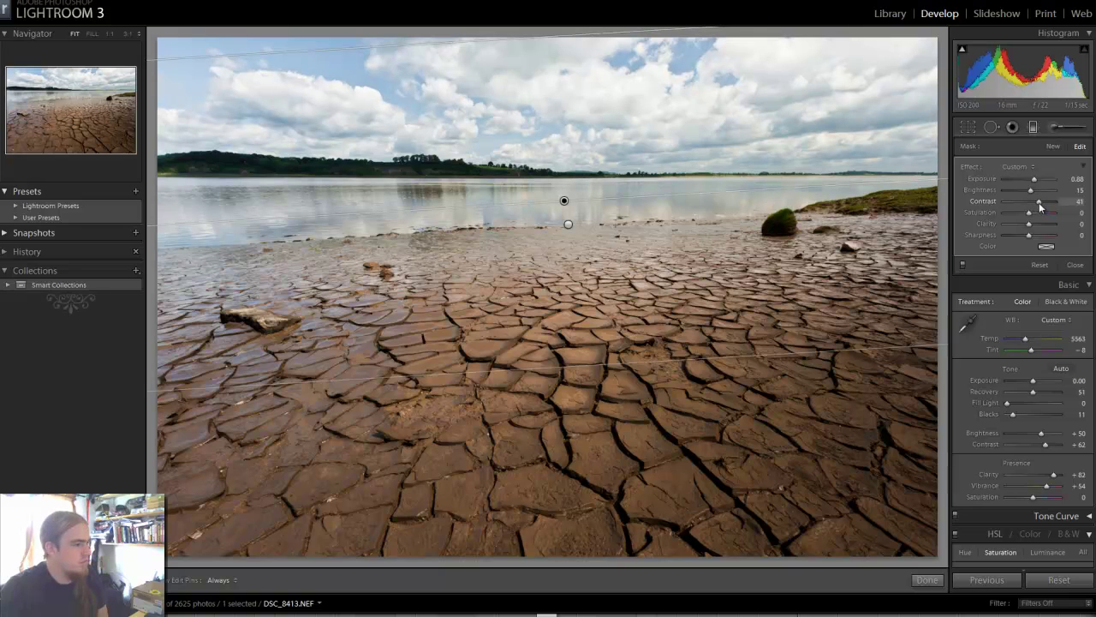
left_click_drag(1039, 202, 1004, 212)
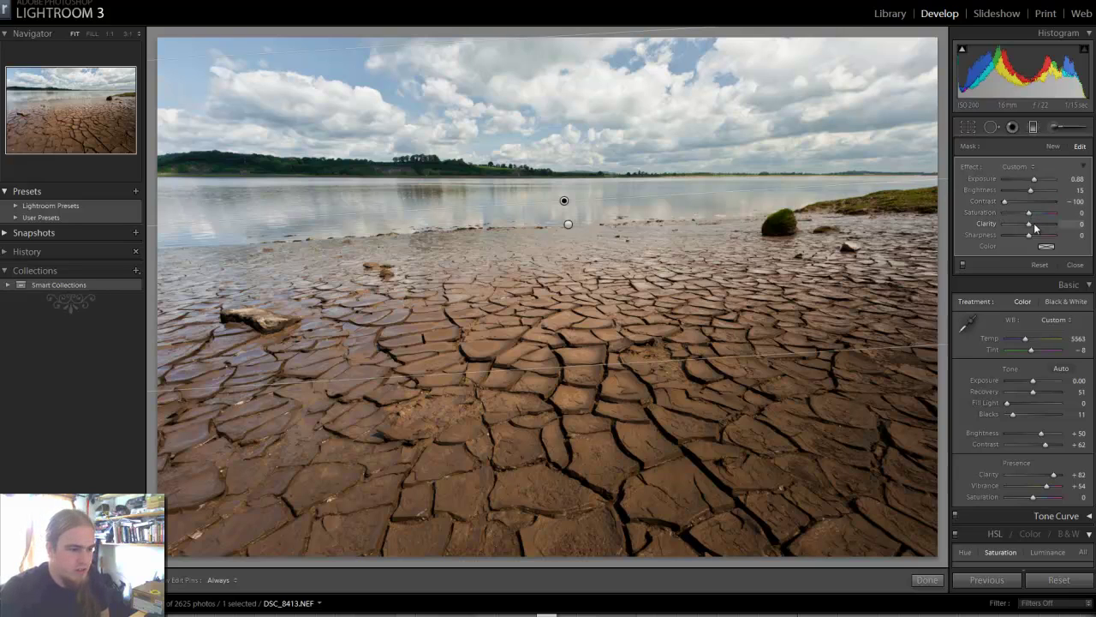
left_click_drag(1034, 222, 1046, 227)
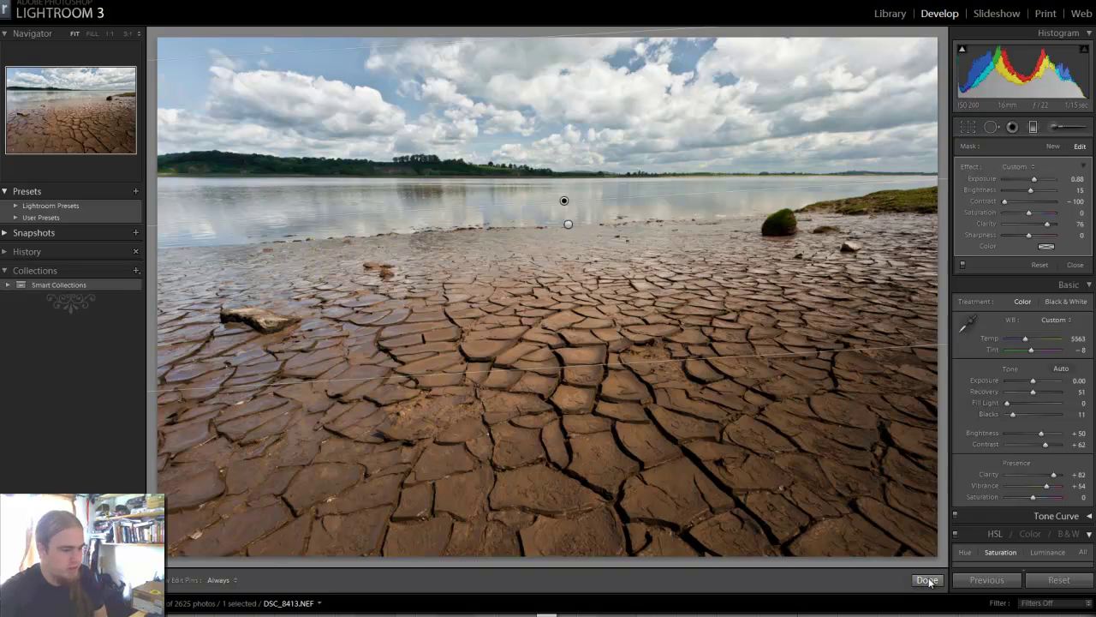
- Raise the sky's blue saturation to +14 with the HSL Saturation targeted adjustment
left_click(925, 581)
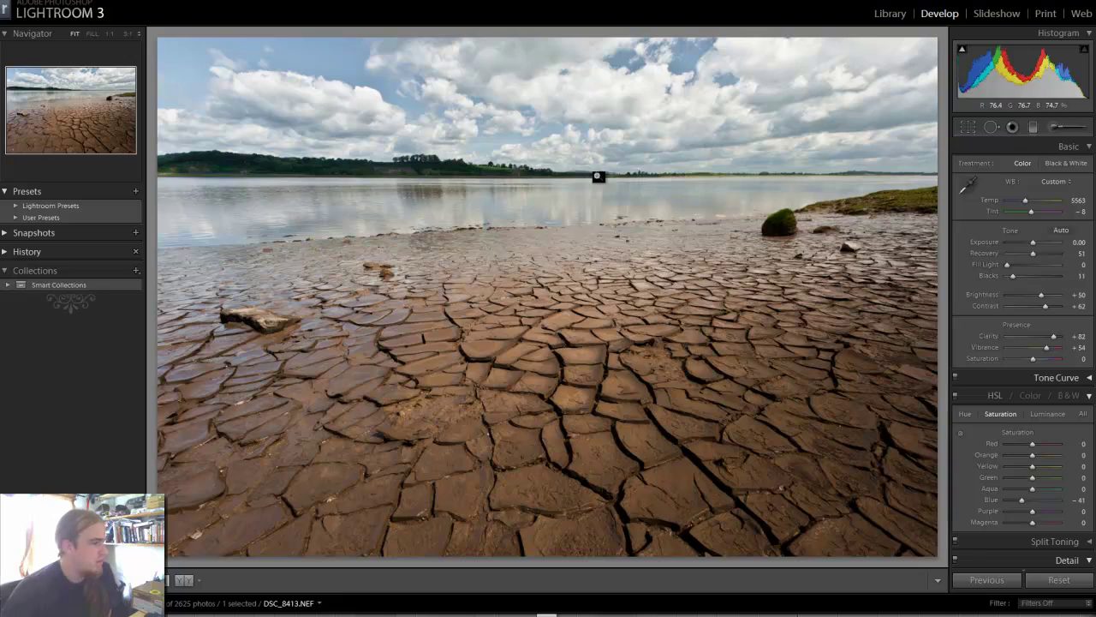
scroll(1037, 389, "down", 3)
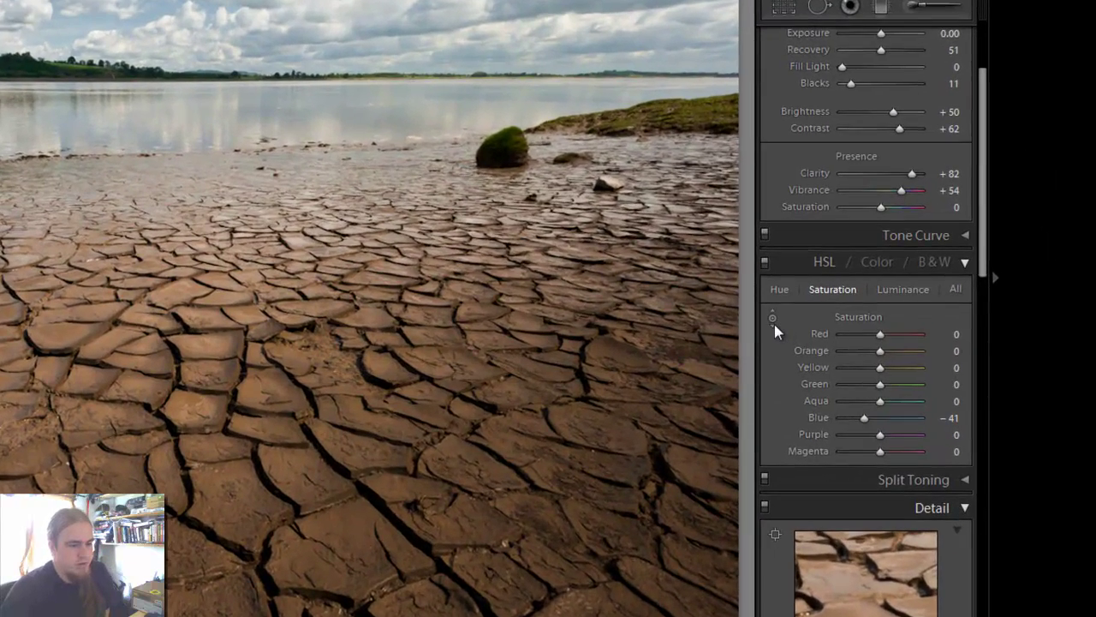
left_click(799, 322)
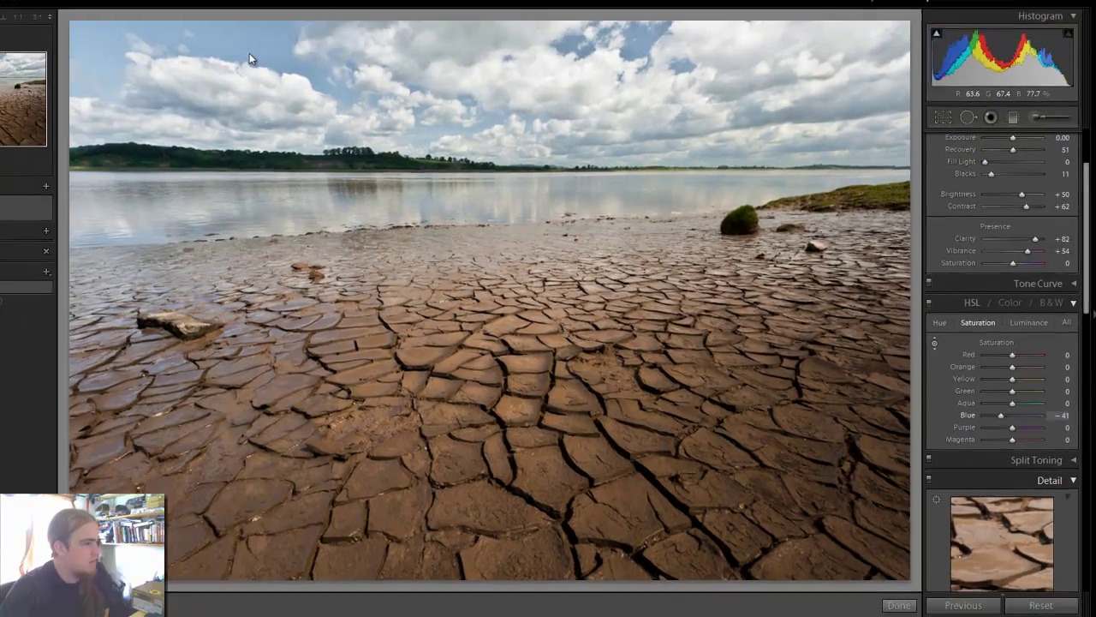
left_click_drag(0, 0, 0, 0)
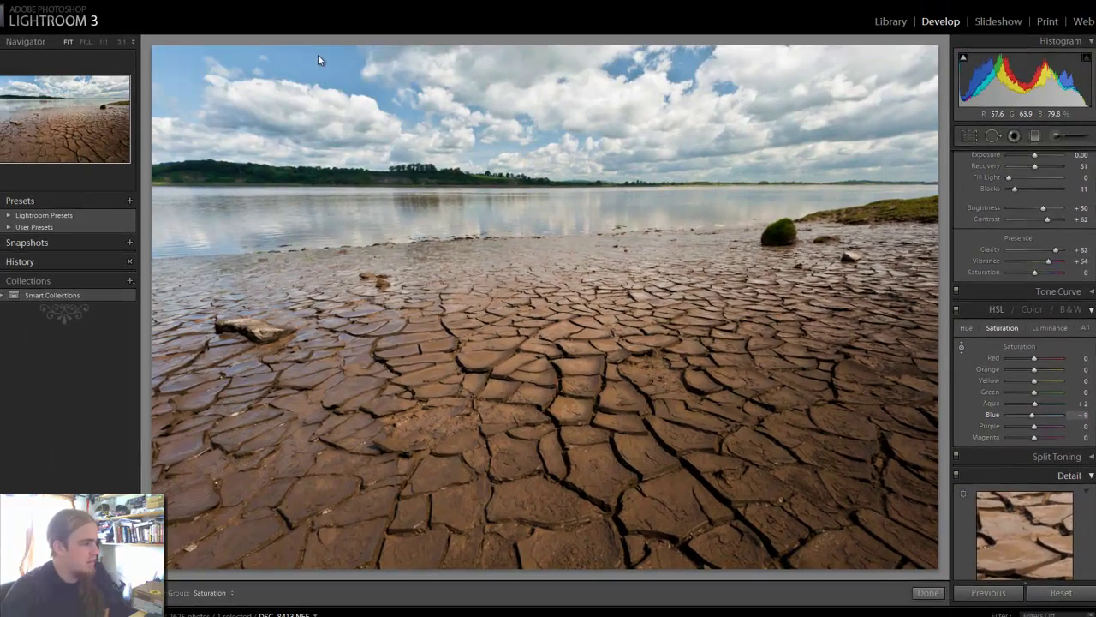
left_click_drag(318, 49, 318, 46)
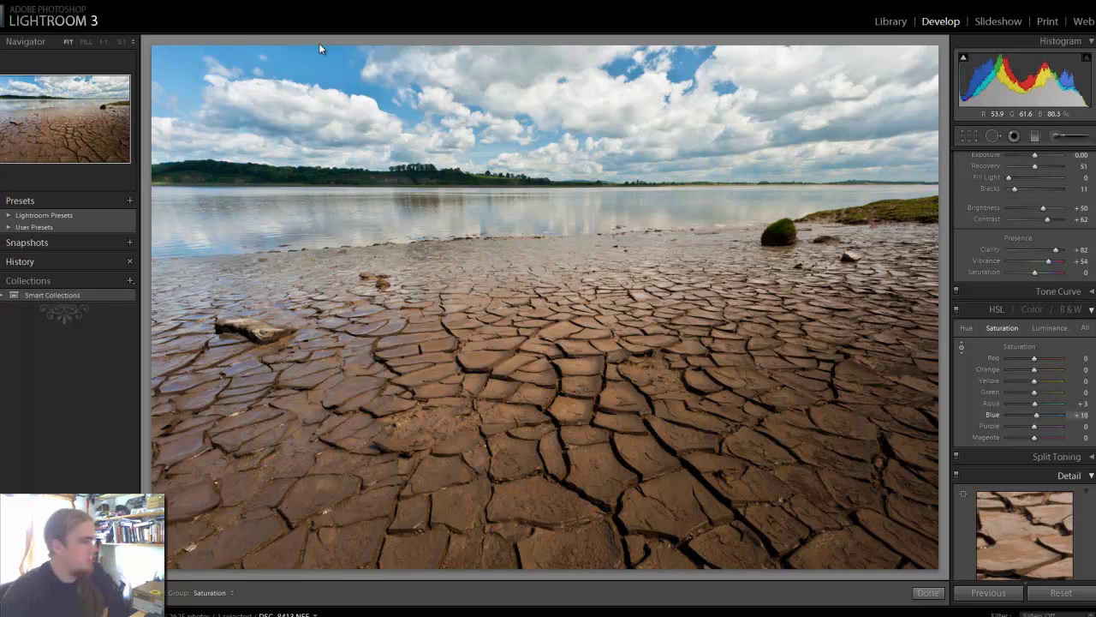
left_click_drag(319, 48, 334, 86)
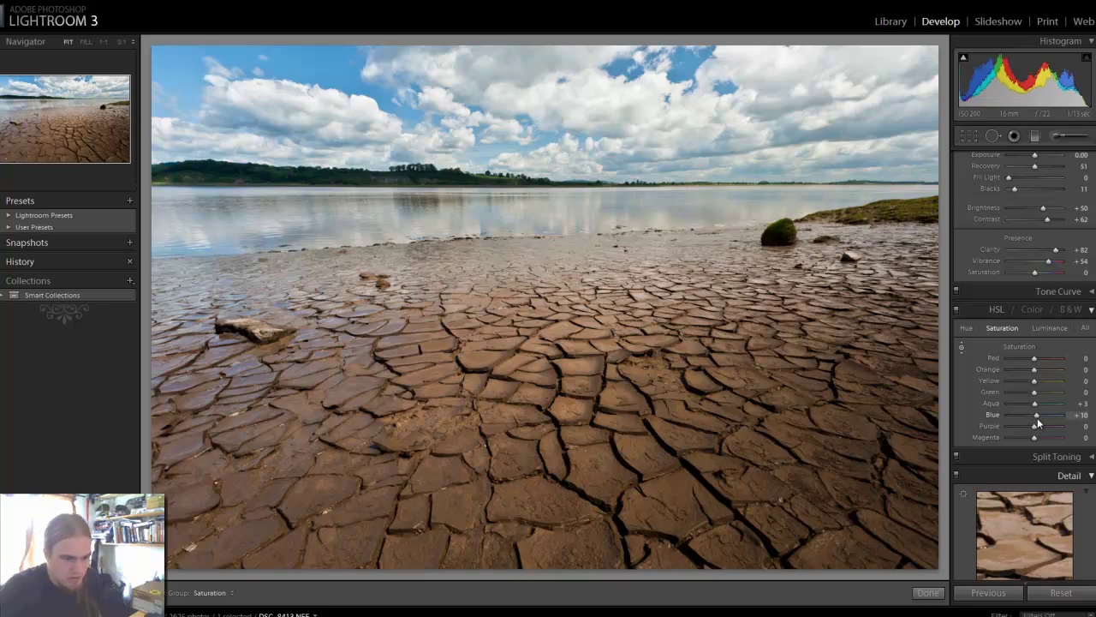
left_click_drag(1038, 421, 1039, 417)
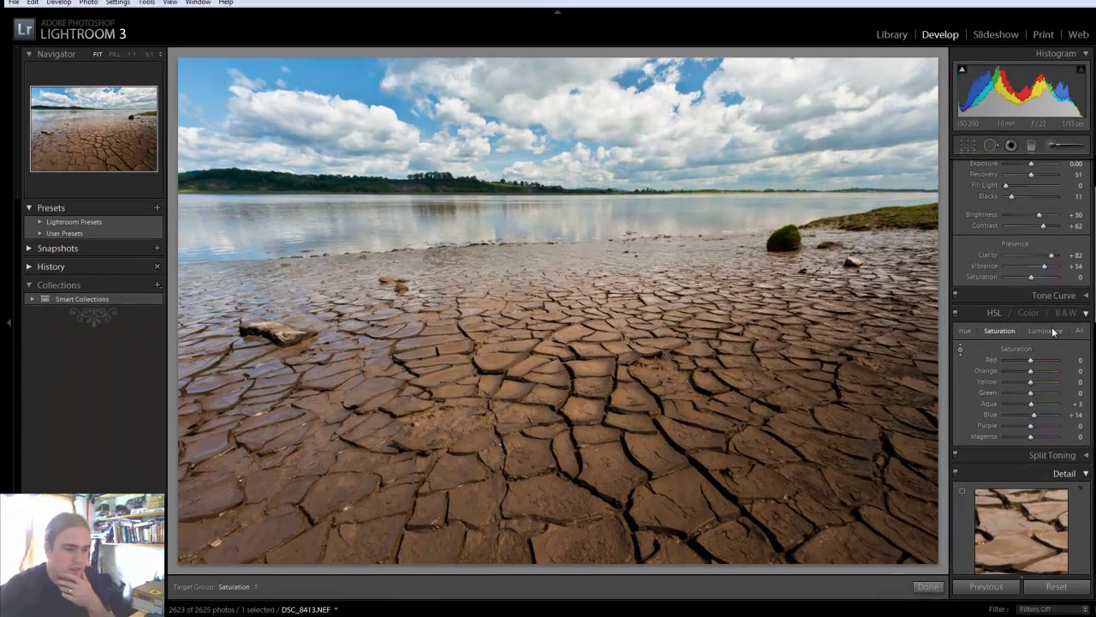
- Darken Blue luminance to −57 to deepen the sky
left_click(1045, 331)
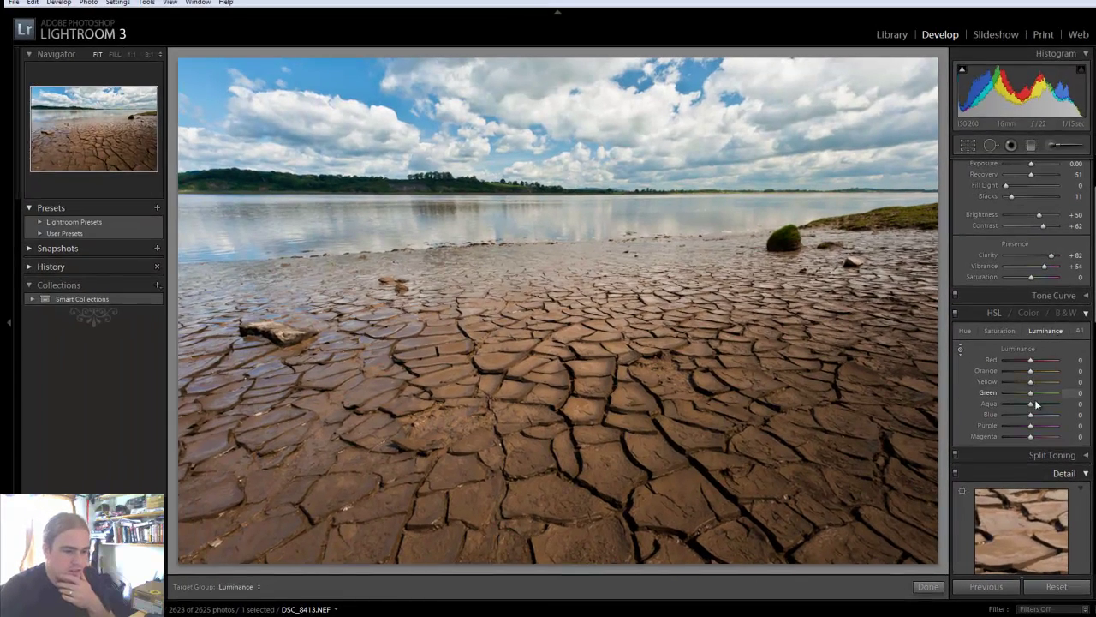
left_click_drag(1031, 415, 1014, 420)
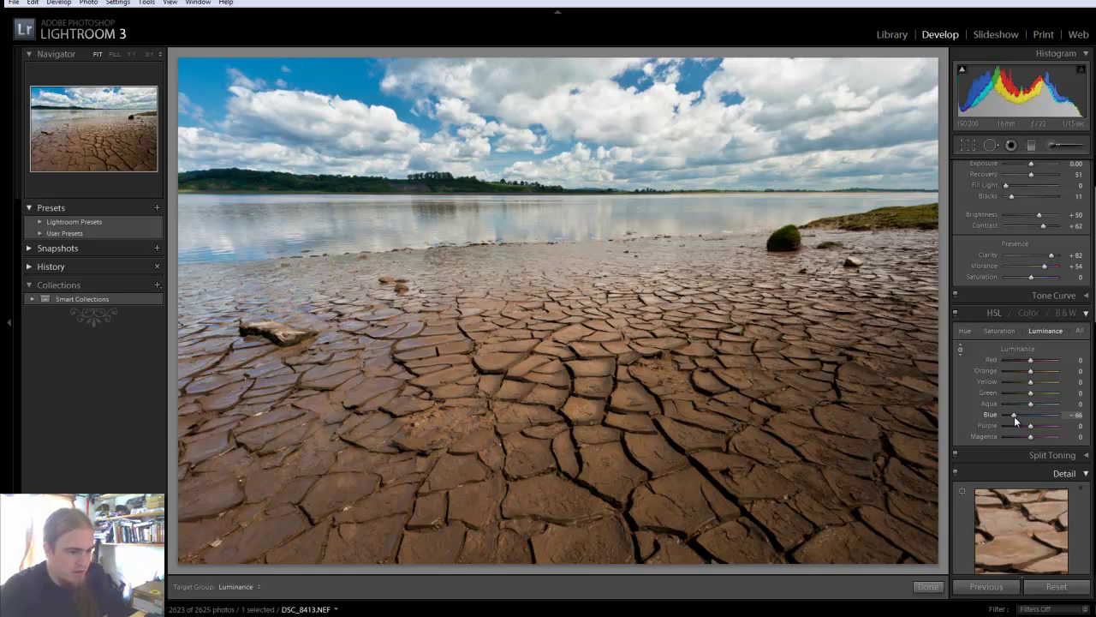
left_click_drag(1012, 416, 1017, 417)
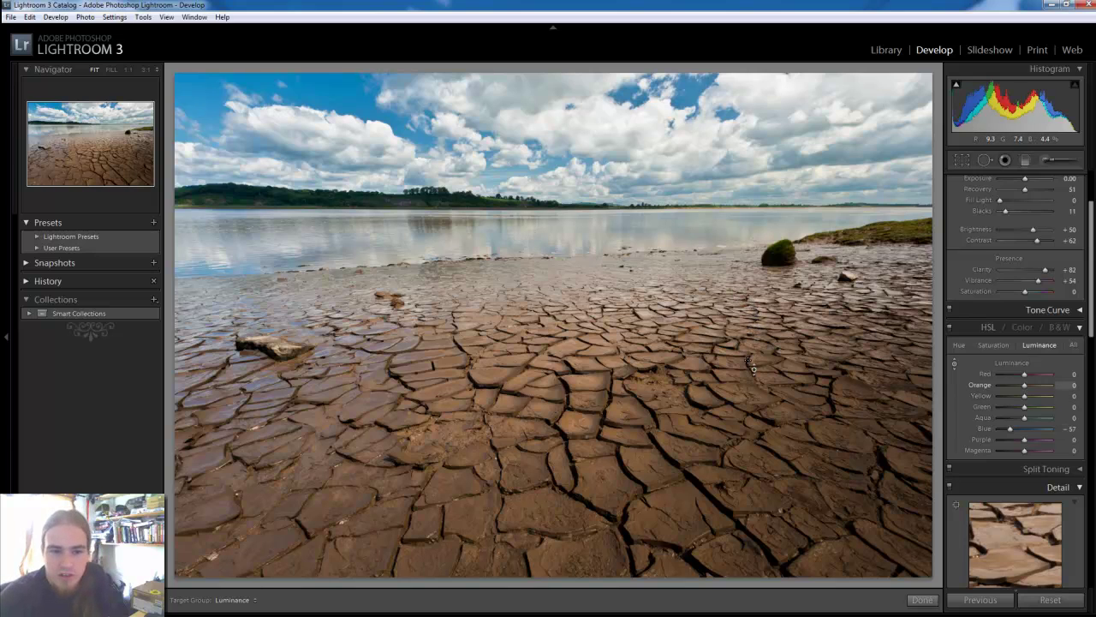
- Set Sharpening Amount to 55 and Luminance noise reduction to 23
scroll(1003, 462, "down", 4)
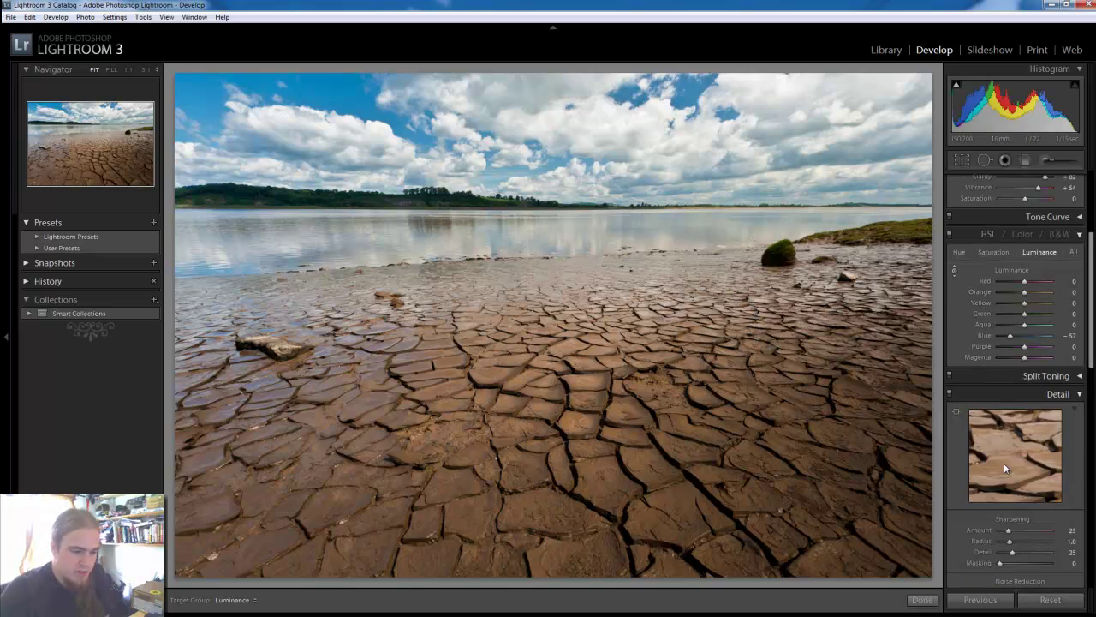
left_click_drag(1011, 435, 1021, 437)
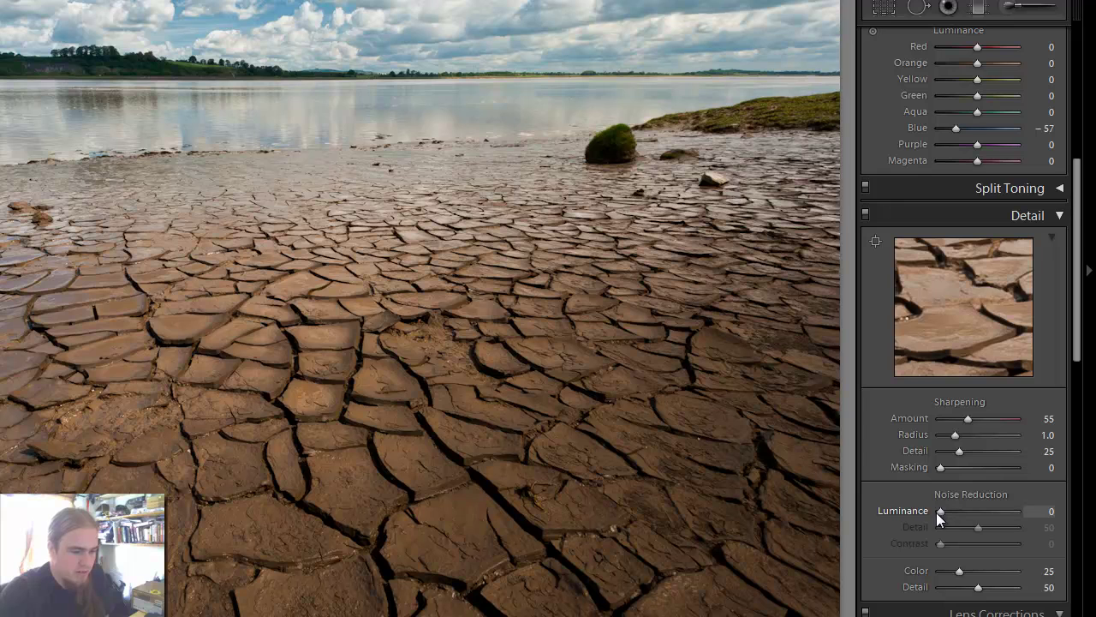
left_click_drag(937, 512, 959, 513)
- Inspect the sky, trees, water and cracked mud at 1:1 zoom
left_click(186, 120)
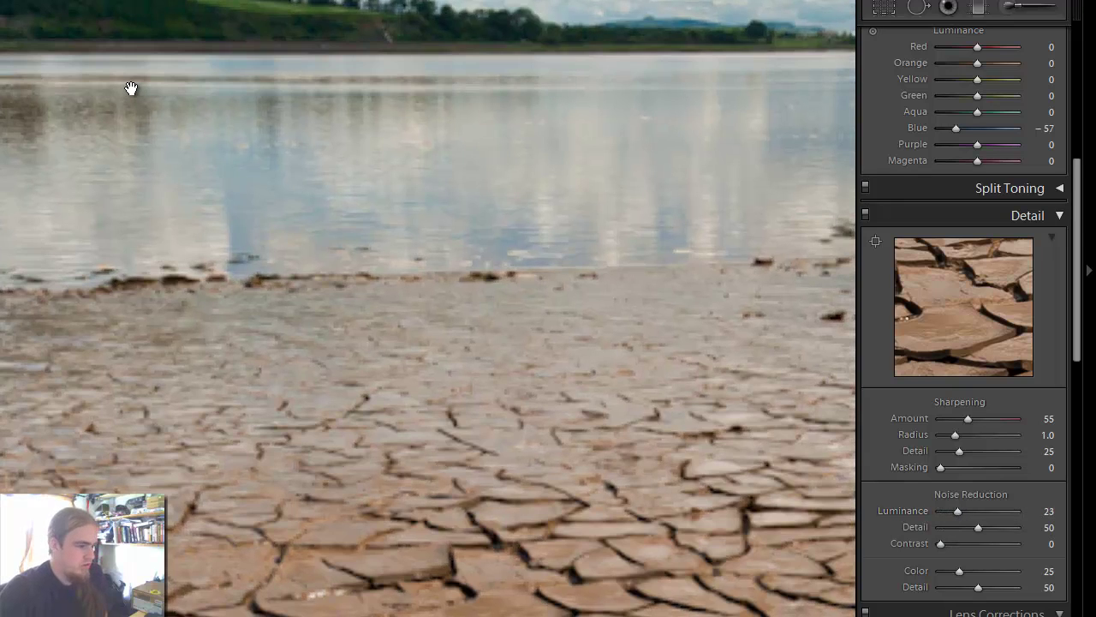
left_click_drag(125, 59, 575, 365)
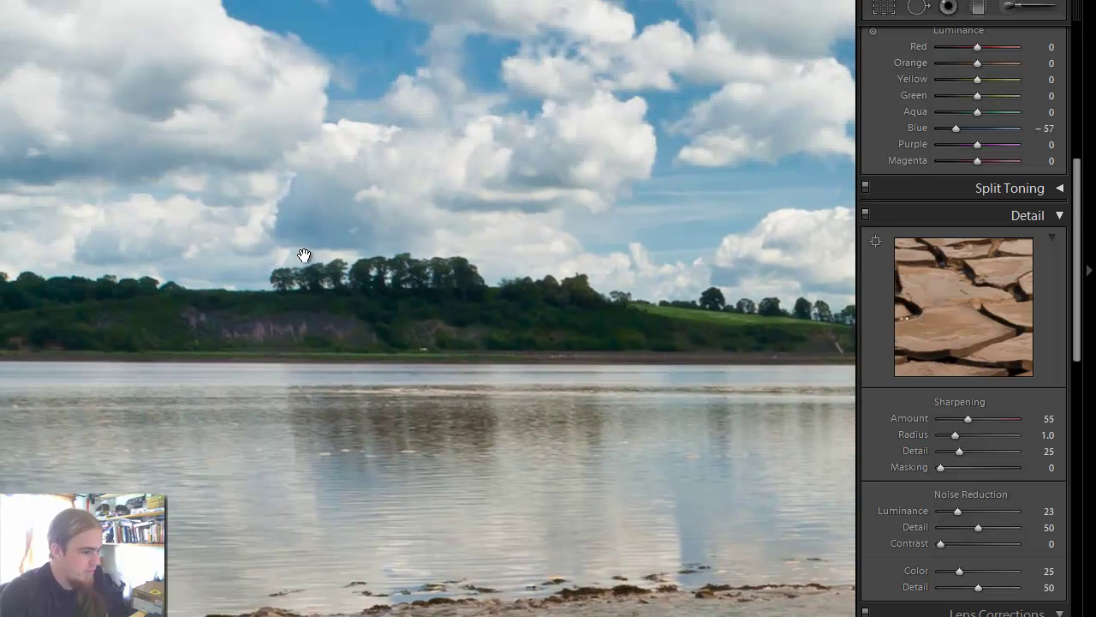
left_click_drag(260, 237, 631, 382)
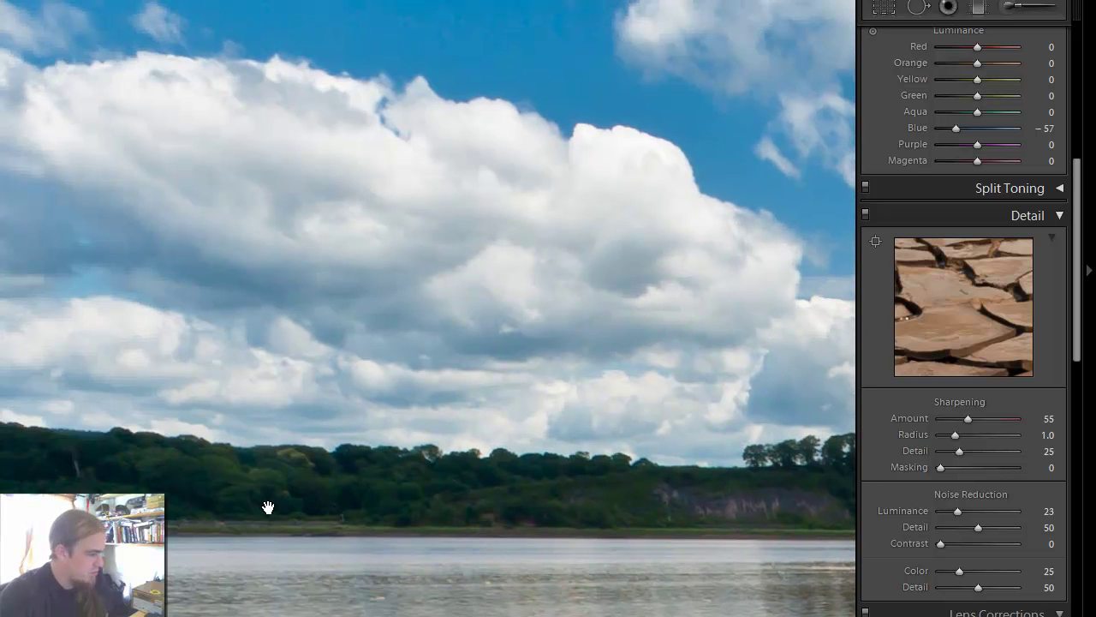
left_click_drag(506, 562, 485, 438)
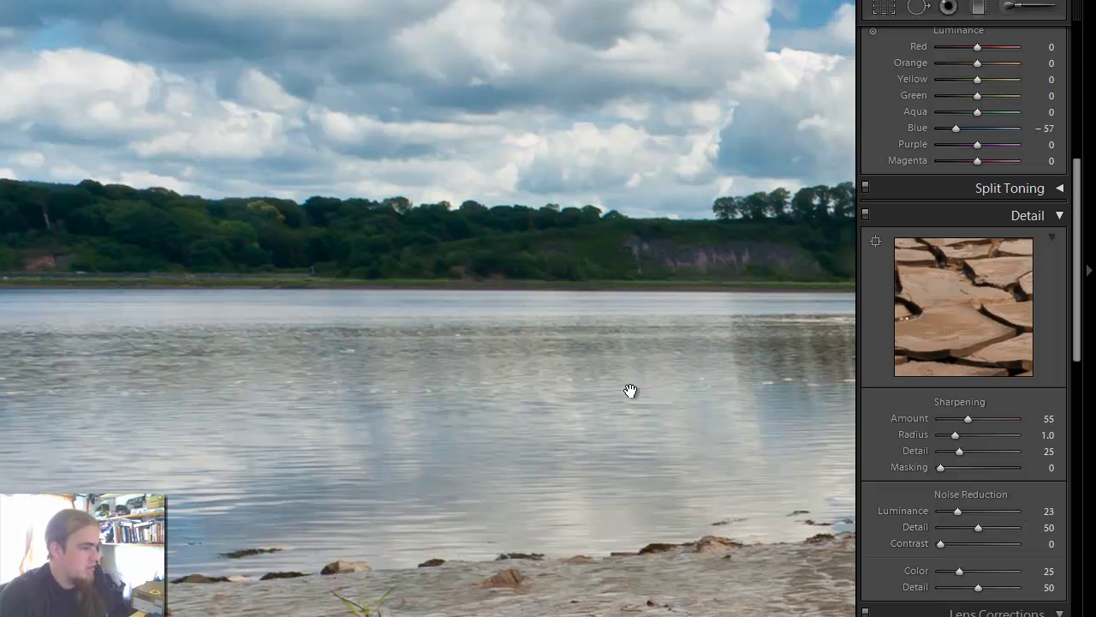
left_click_drag(631, 386, 471, 132)
left_click_drag(502, 448, 356, 181)
left_click_drag(514, 418, 350, 86)
left_click_drag(609, 363, 614, 283)
left_click_drag(677, 326, 284, 157)
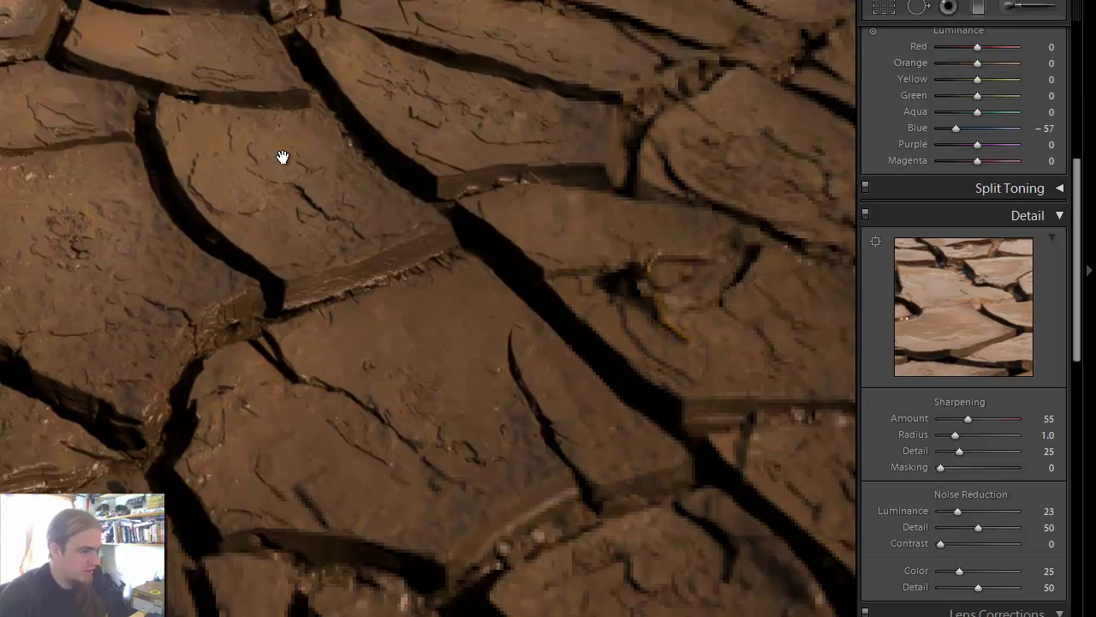
- Check the photo's bottom corner at 1:1, then return to the whole-photo view
left_click(464, 242)
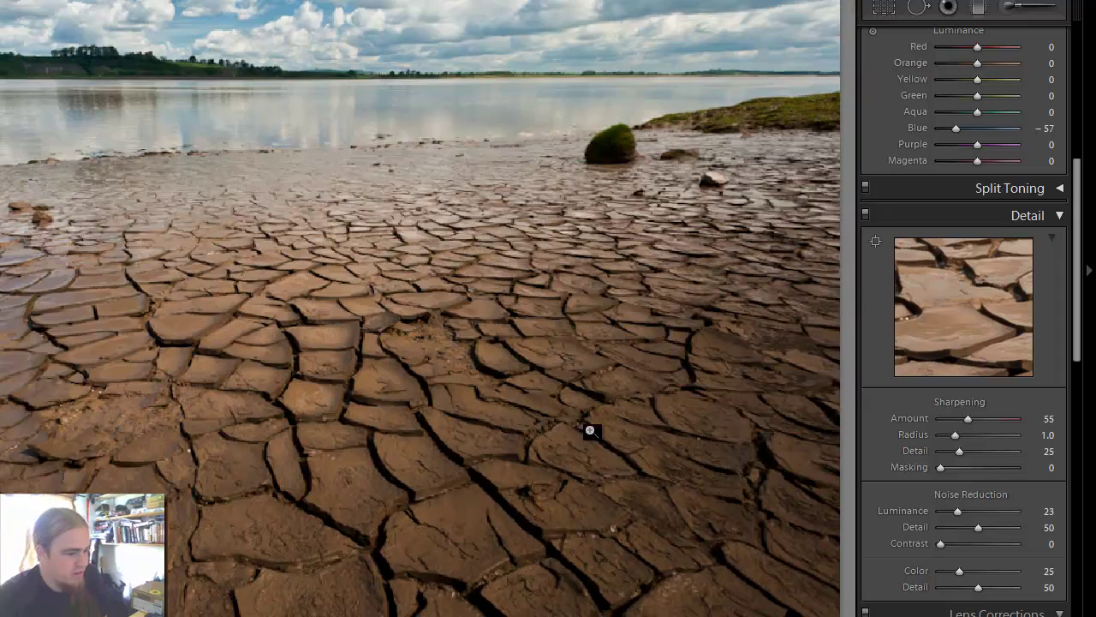
left_click(763, 611)
left_click_drag(545, 466, 342, 348)
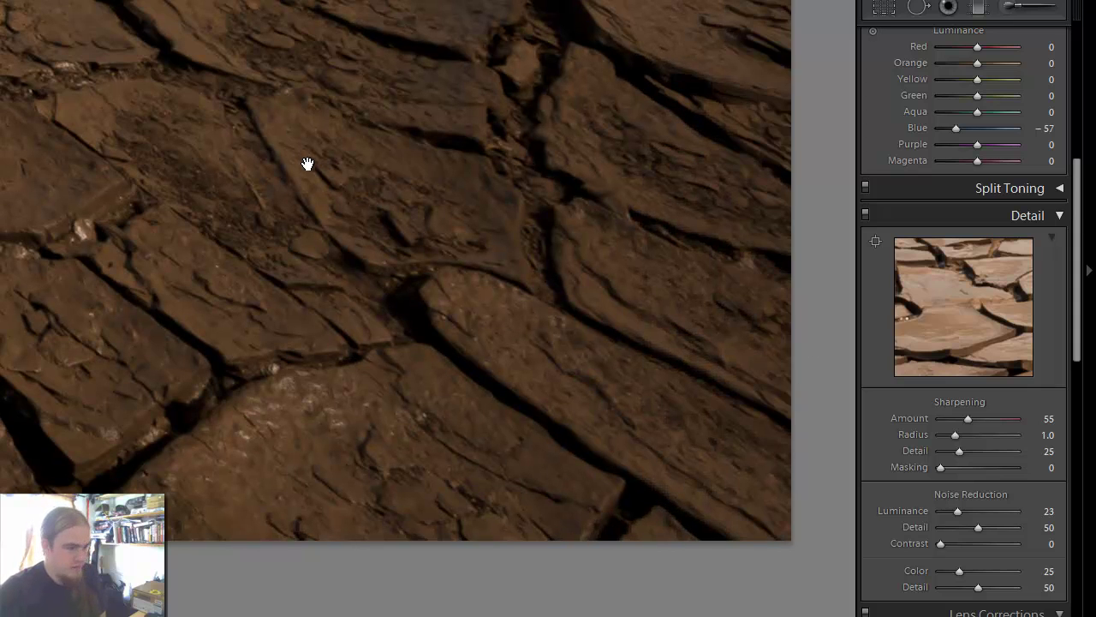
left_click_drag(306, 163, 307, 248)
left_click(266, 332)
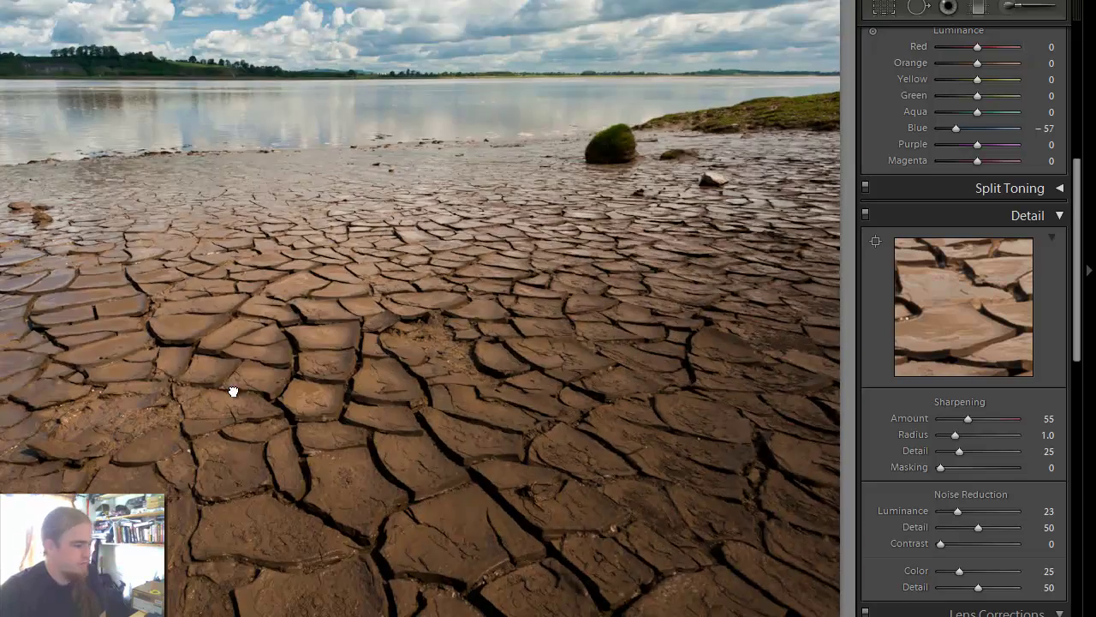
left_click(485, 288)
left_click(485, 291)
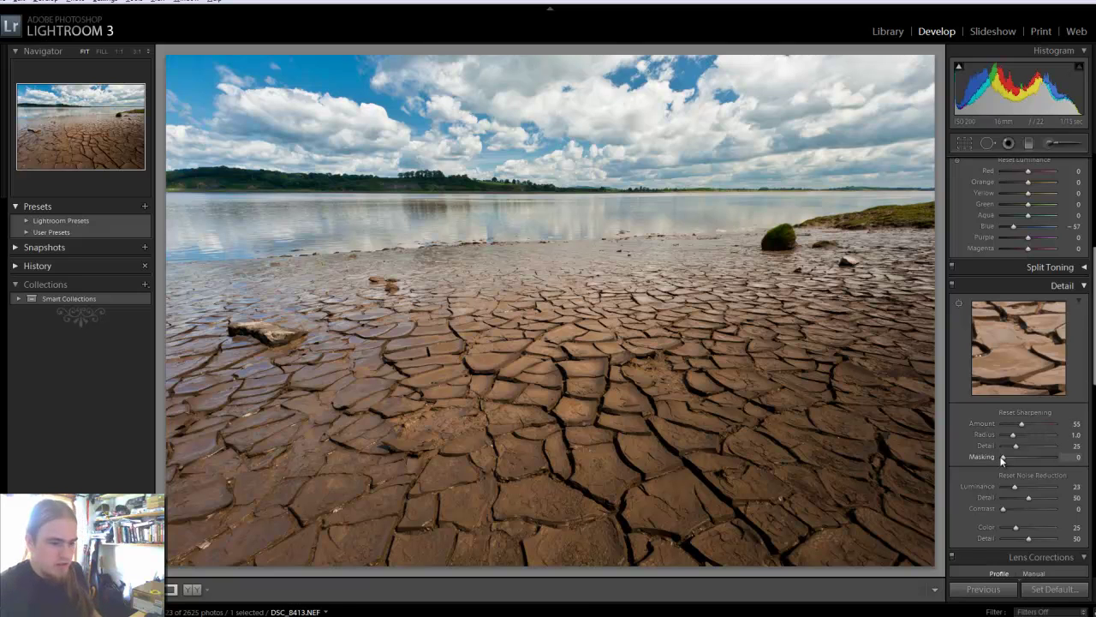
- Set sharpening Masking to 55 so only edges like the mud cracks sharpen, and check at 1:1
left_click_drag(999, 456, 1032, 460)
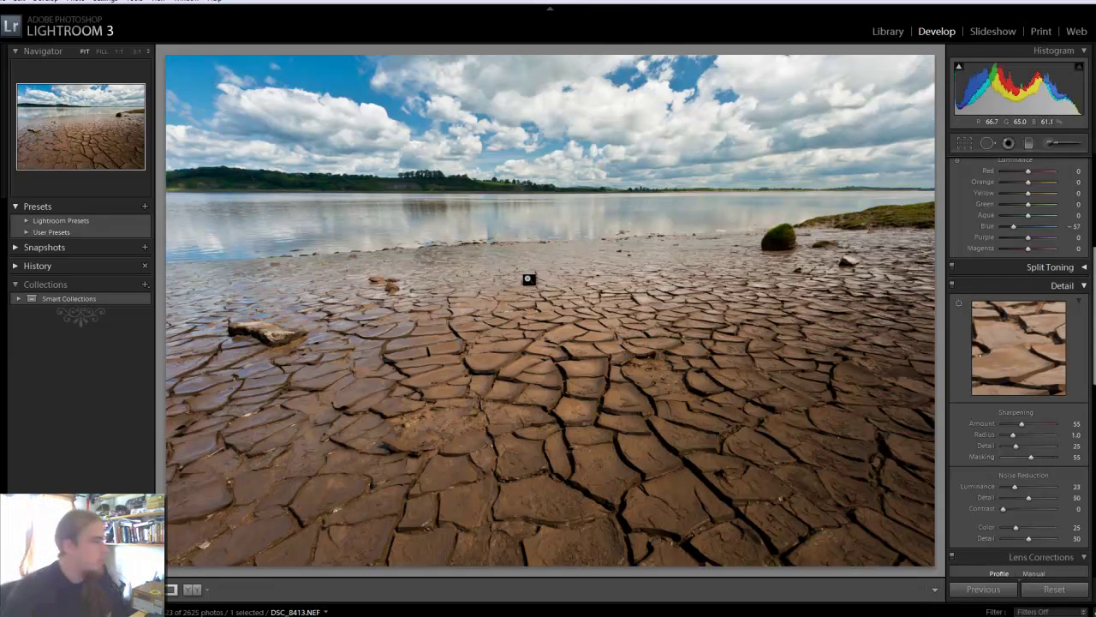
mouse_move(872, 93)
left_mouse_down()
mouse_move(856, 85)
mouse_move(854, 128)
mouse_move(800, 238)
mouse_move(810, 228)
left_mouse_up()
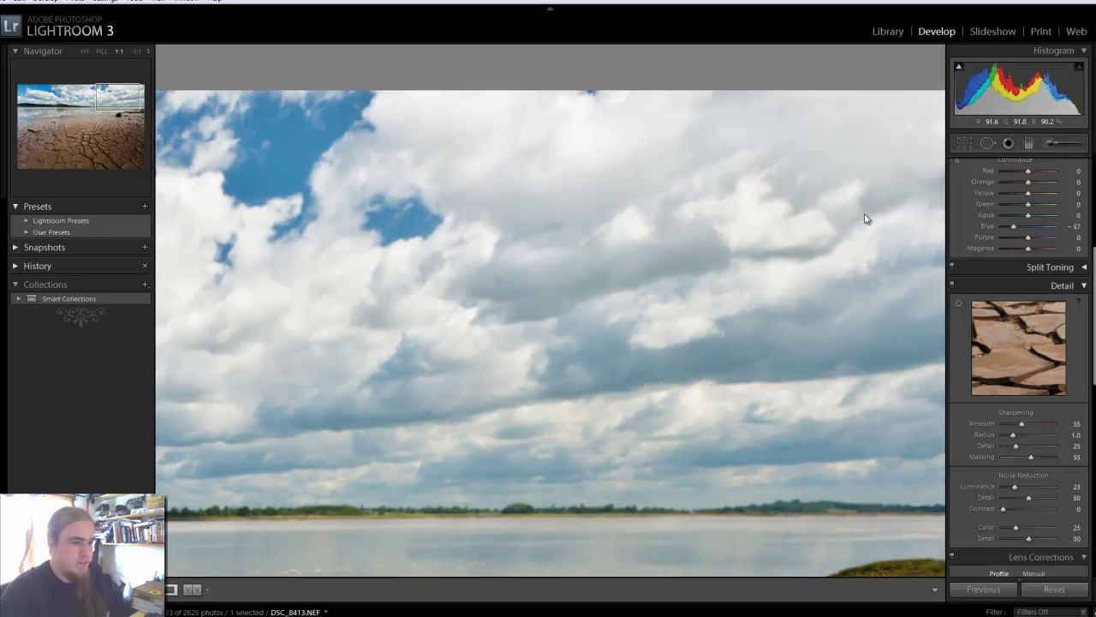
left_click(987, 143)
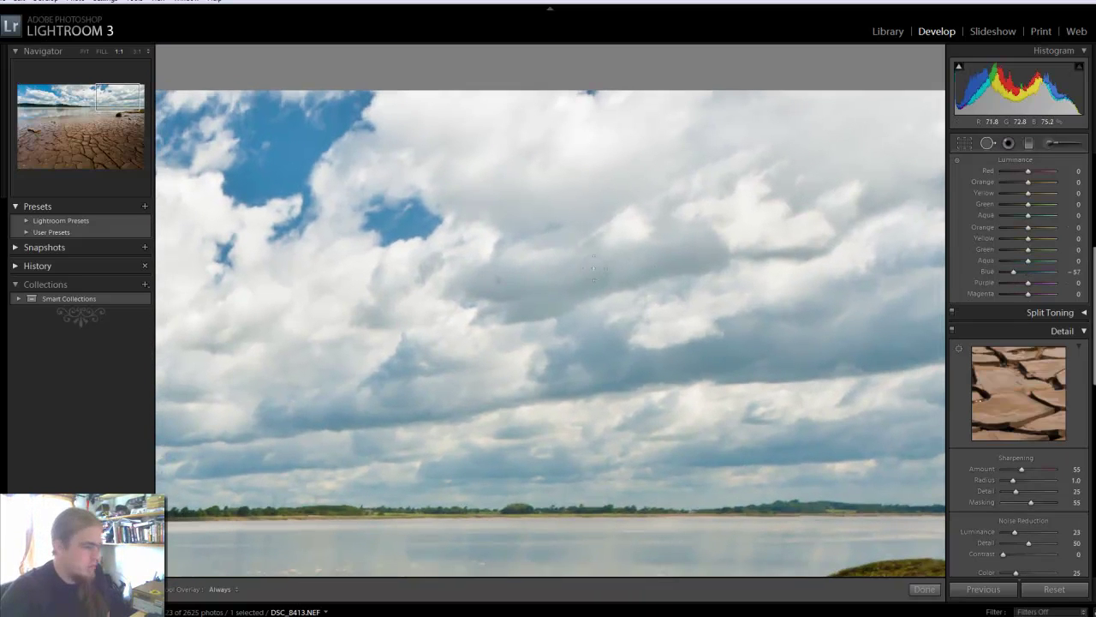
left_click(498, 279)
left_click_drag(674, 188, 612, 118)
left_click_drag(514, 186, 715, 211)
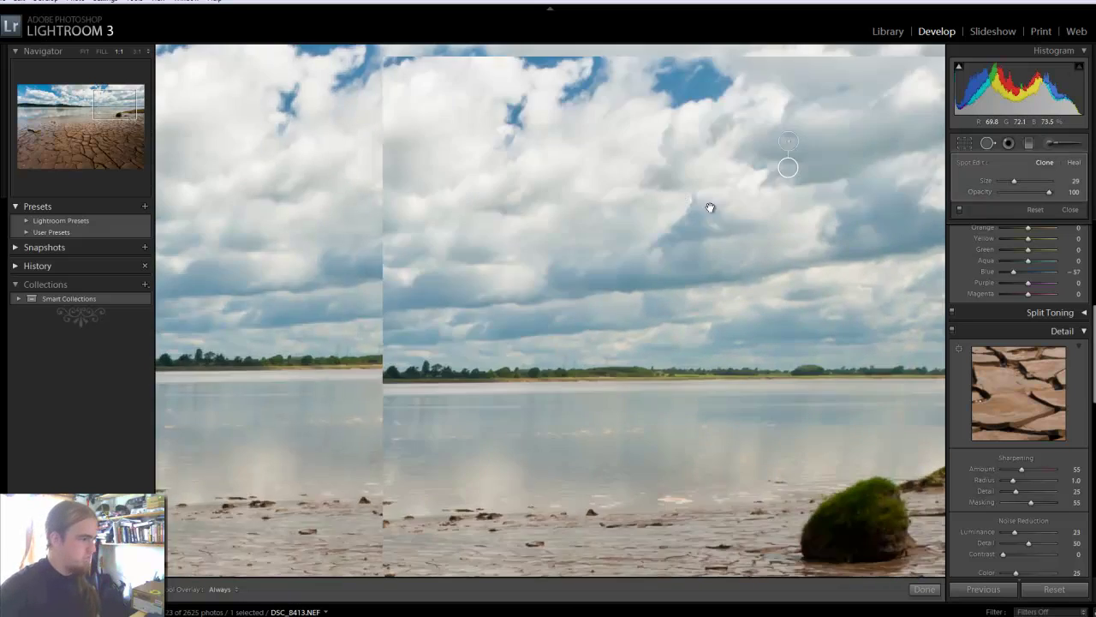
left_click_drag(405, 217, 653, 319)
left_click_drag(482, 328, 551, 258)
left_click_drag(610, 365, 604, 267)
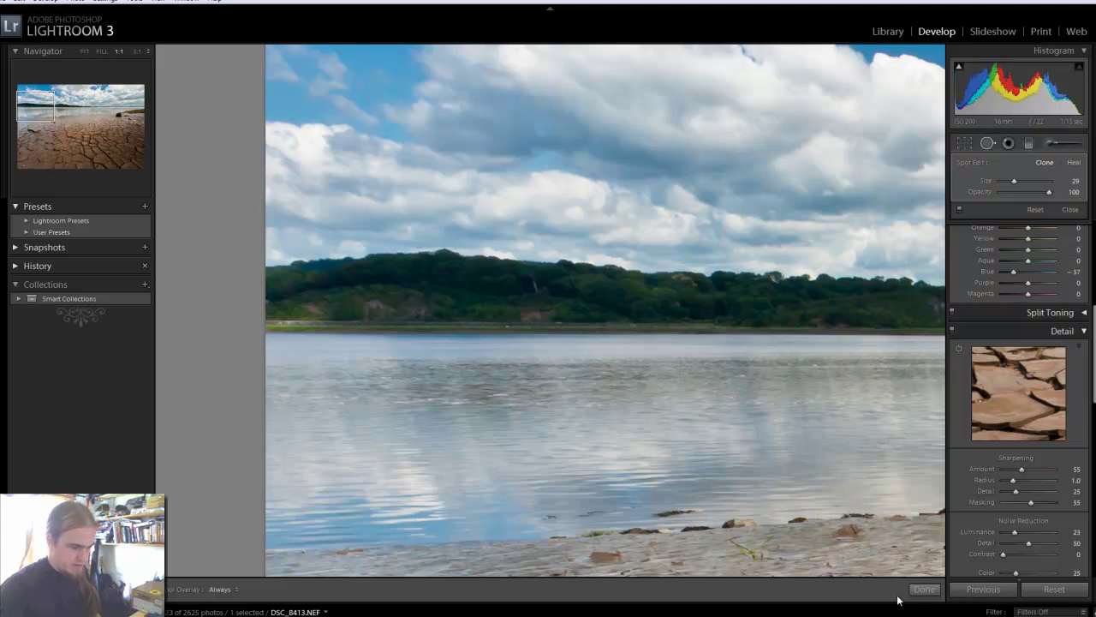
left_click(924, 589)
left_click(748, 316)
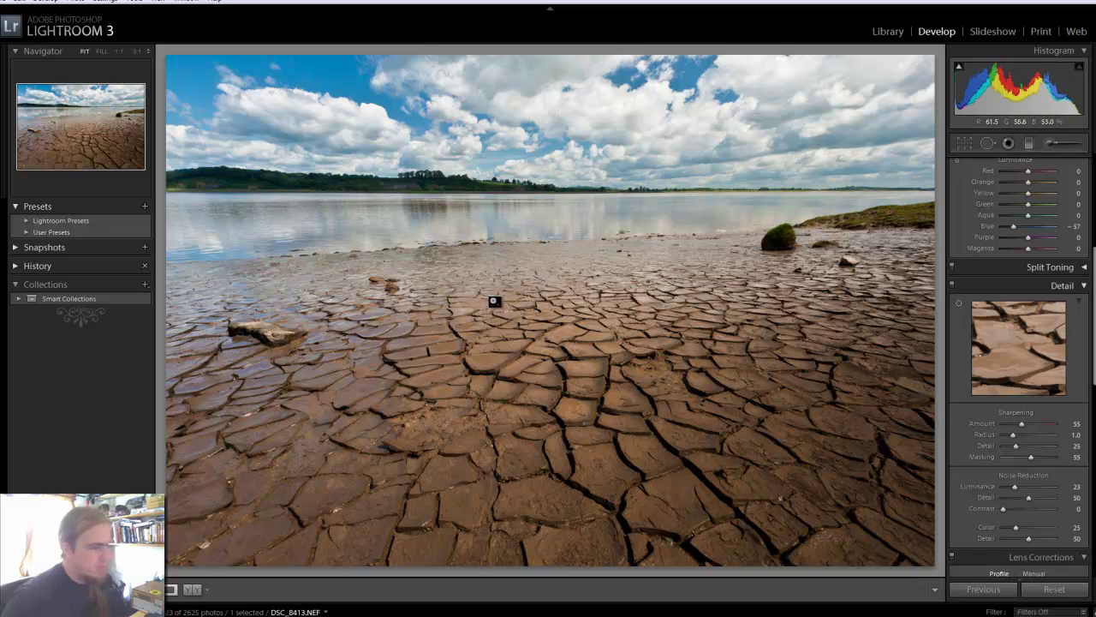
left_click(121, 51)
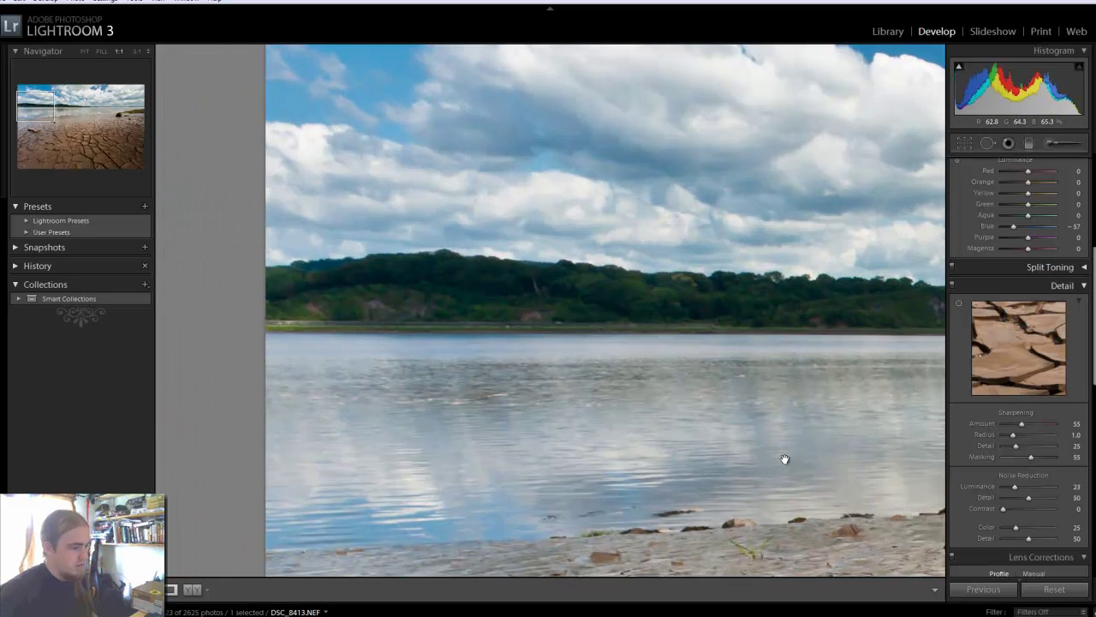
left_click_drag(784, 461, 640, 217)
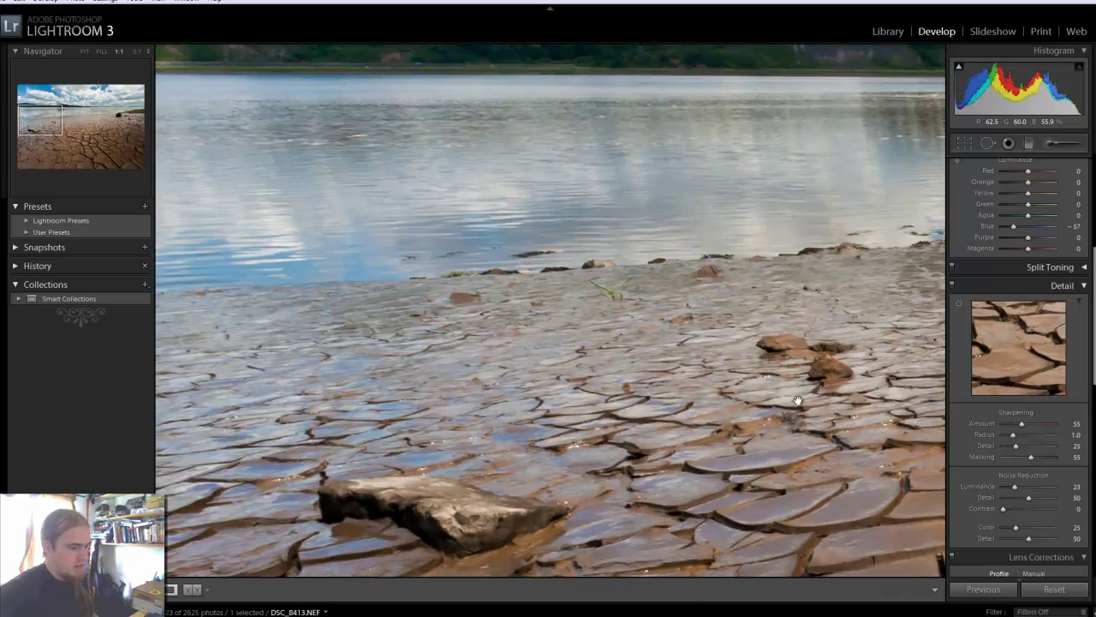
left_click_drag(799, 400, 665, 179)
left_click_drag(759, 297, 540, 255)
left_click_drag(780, 219, 668, 283)
left_click(716, 312)
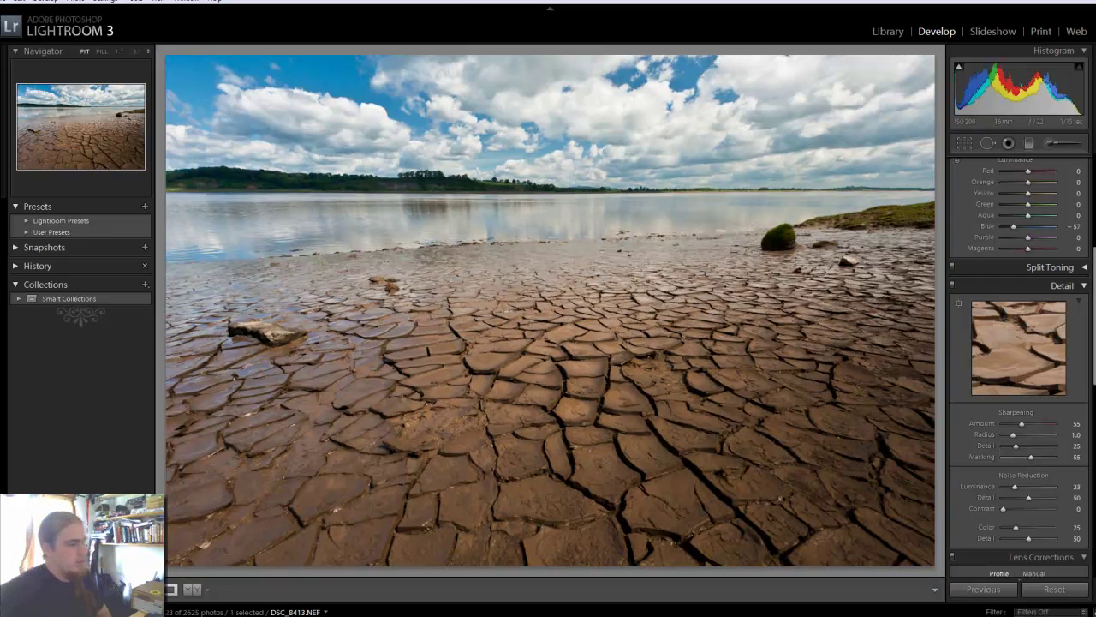
- Create an 'edit' snapshot and toggle between it and 'original' twice to compare
left_click(145, 248)
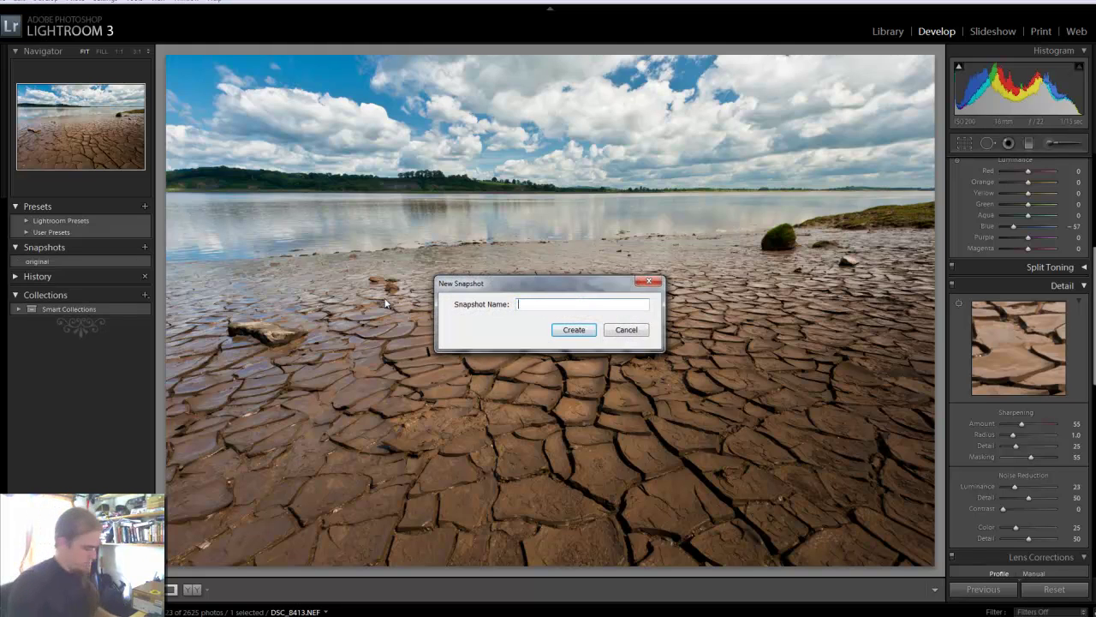
left_click(574, 329)
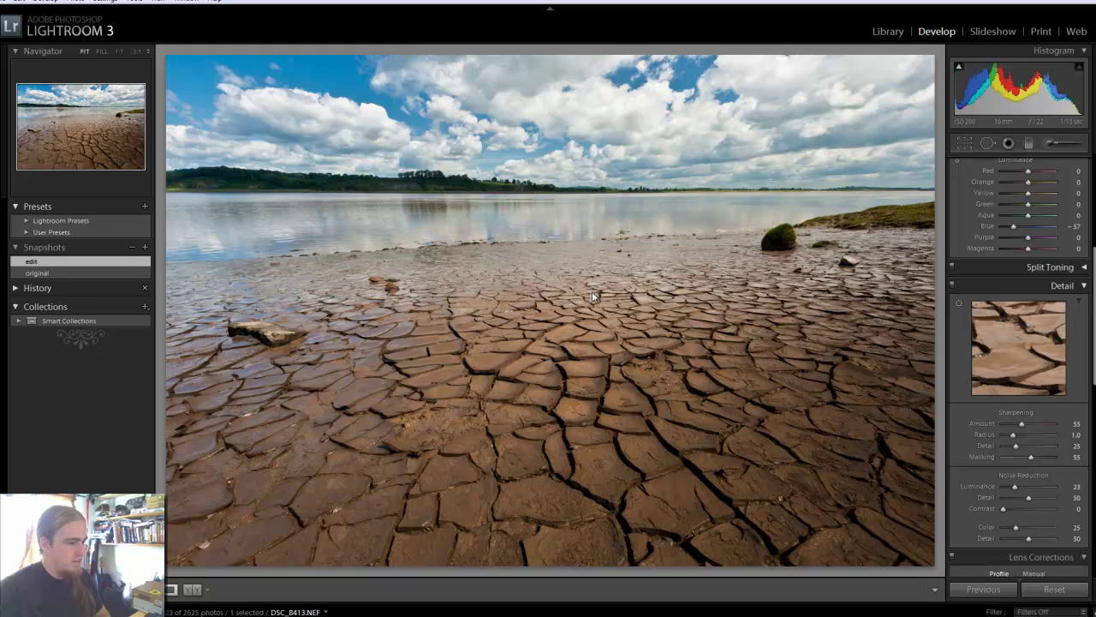
left_click(68, 272)
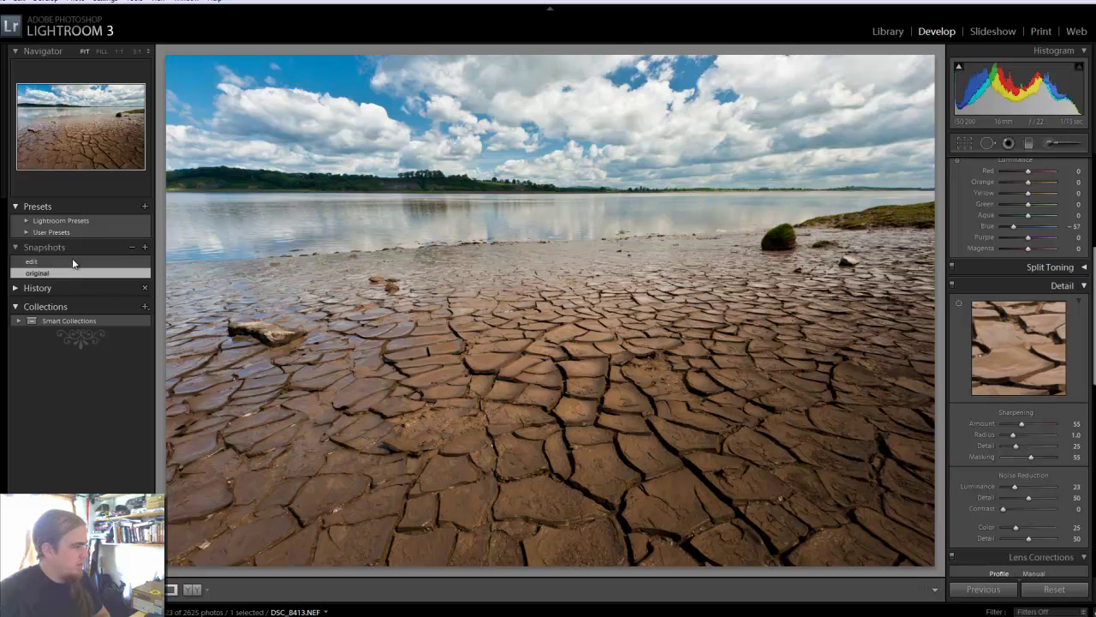
left_click(71, 258)
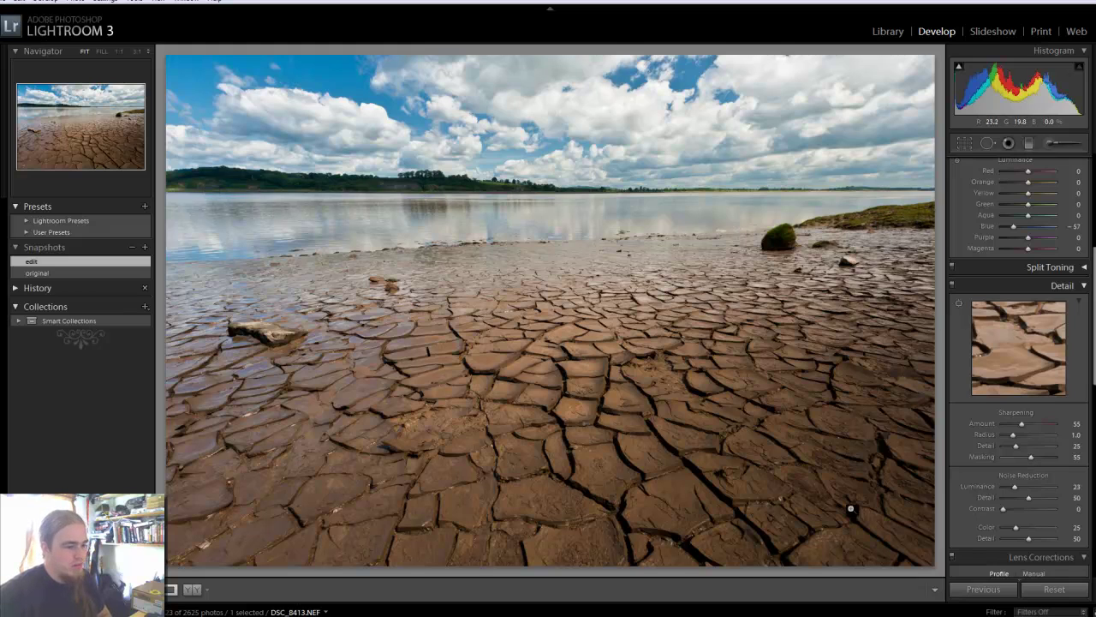
left_click(48, 273)
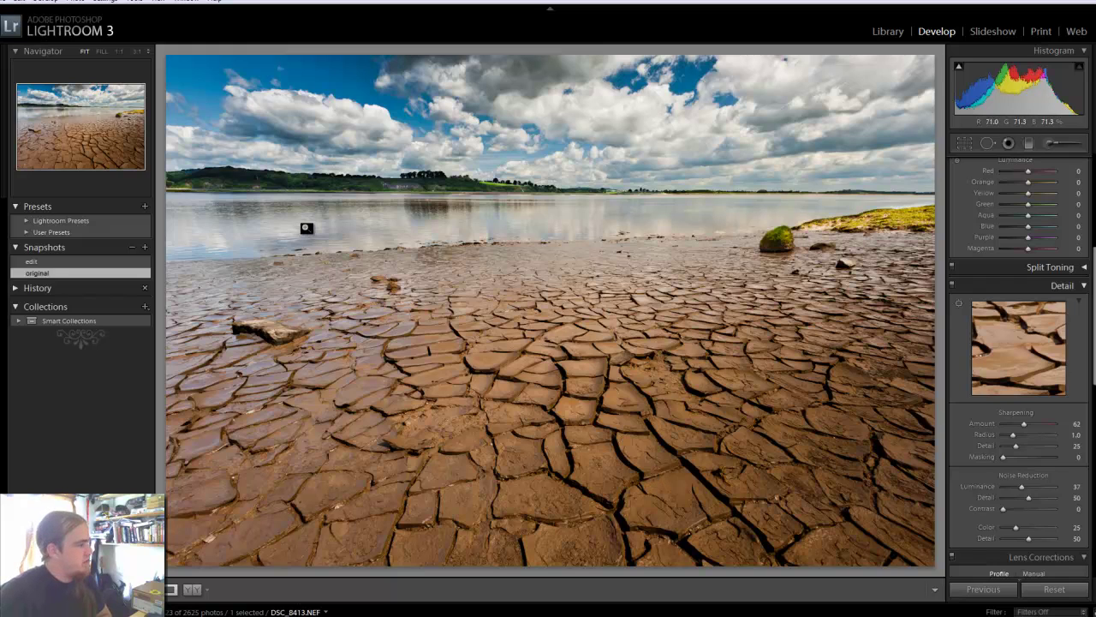
left_click(42, 262)
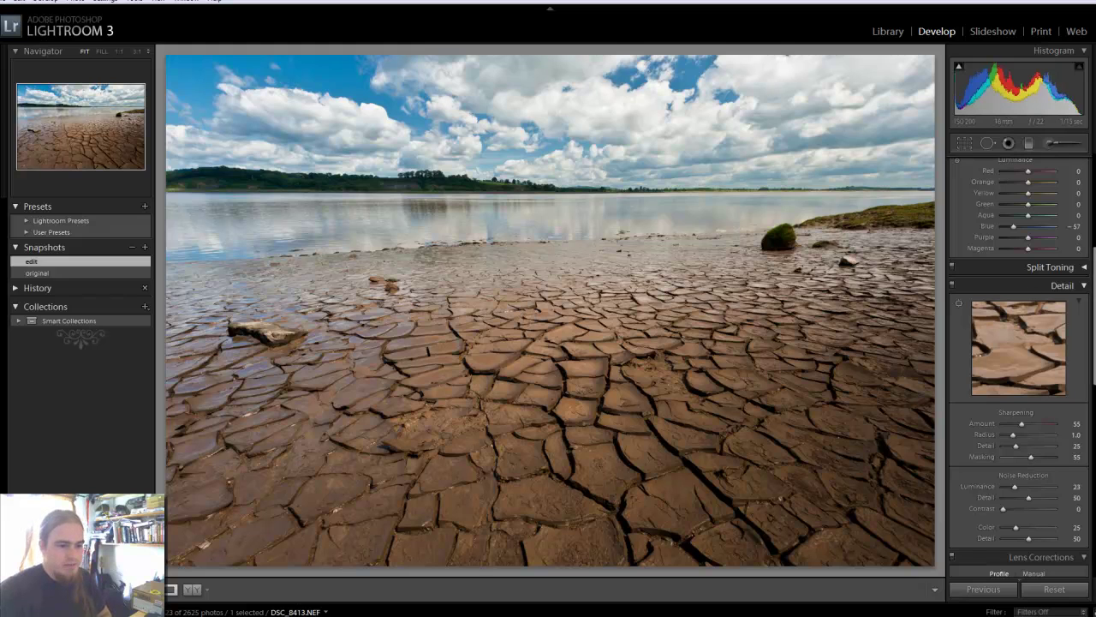
- Raise Contrast to +81 and Vibrance to +70, briefly trying a Fill Light lift
scroll(1093, 347, "up", 1)
left_click_drag(1094, 347, 1093, 270)
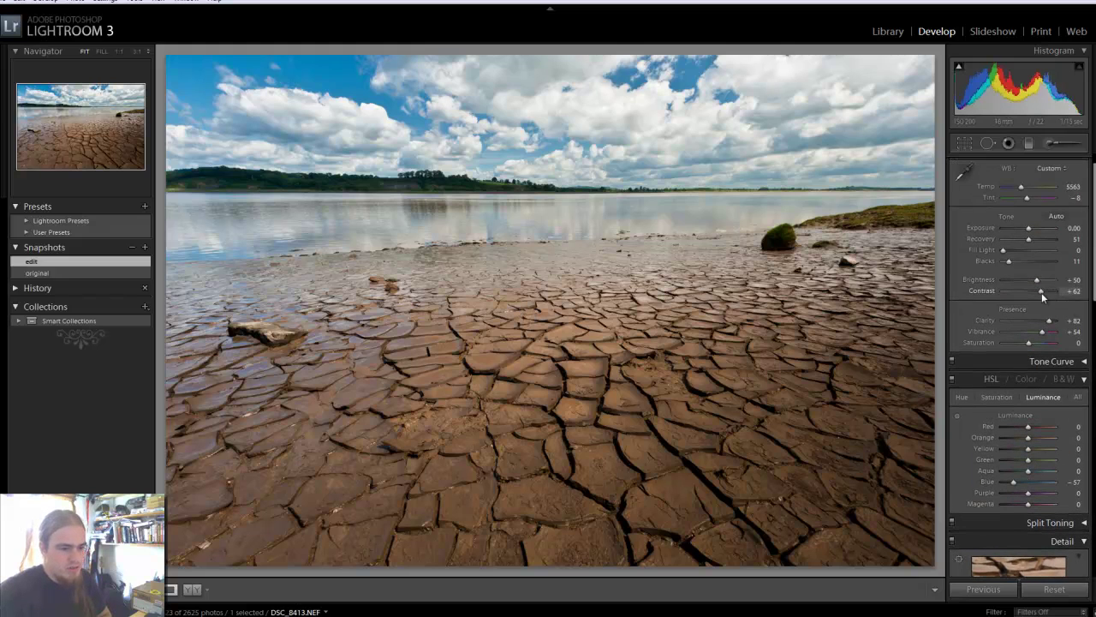
left_click_drag(1044, 296, 1052, 296)
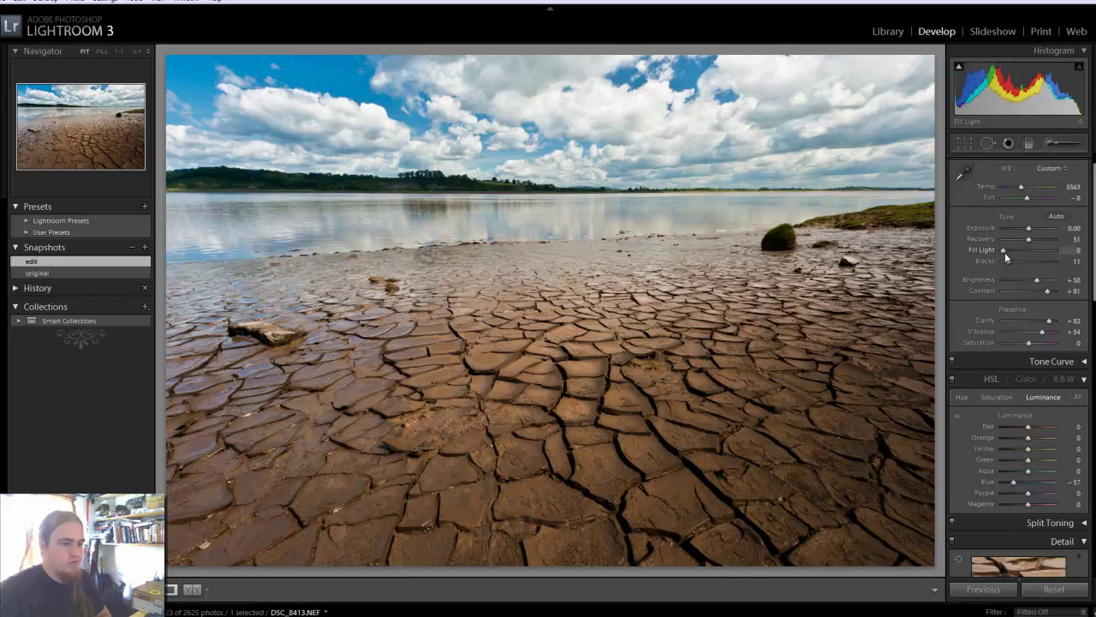
left_click_drag(1005, 252, 1003, 253)
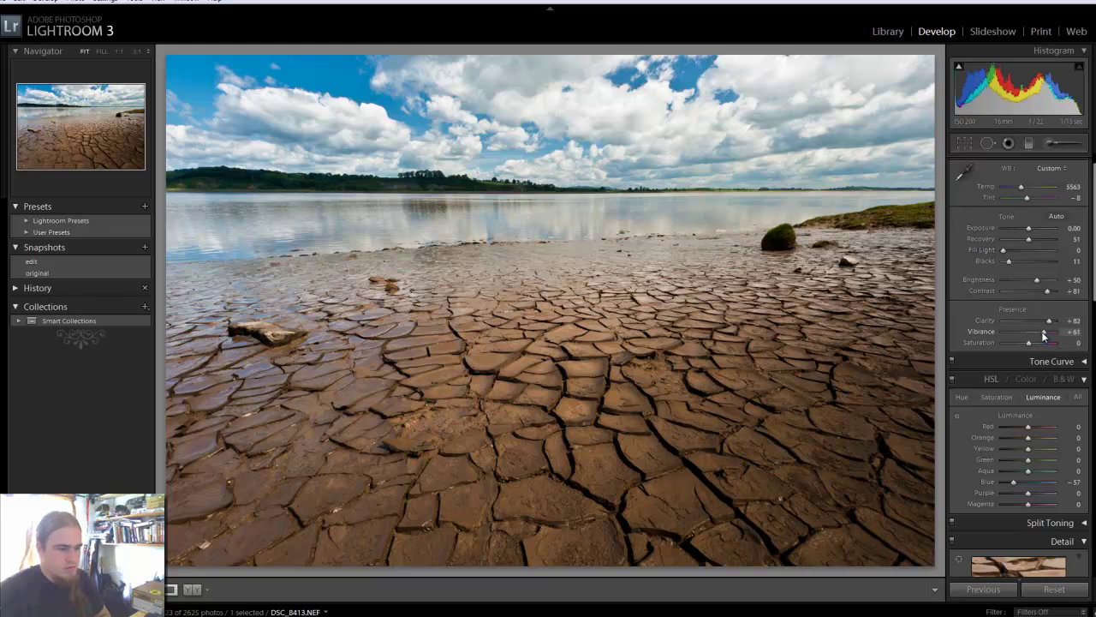
left_click_drag(1044, 336, 1045, 336)
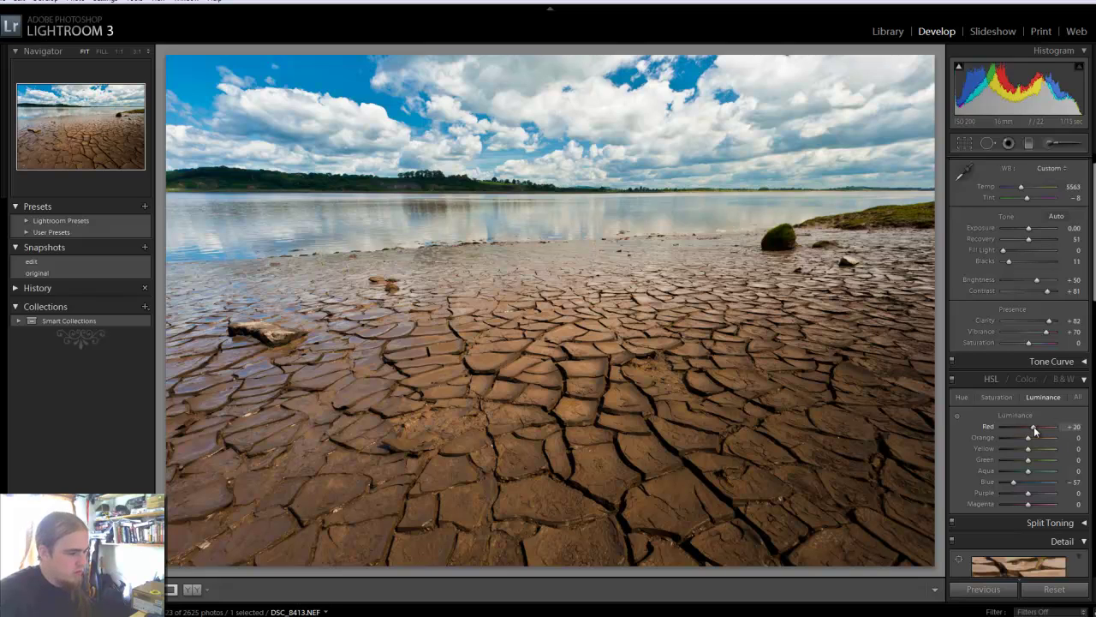
- Lower red luminance slightly and brighten the mud's orange and yellow tones on the photo
left_click_drag(1033, 426, 1032, 426)
left_click(957, 416)
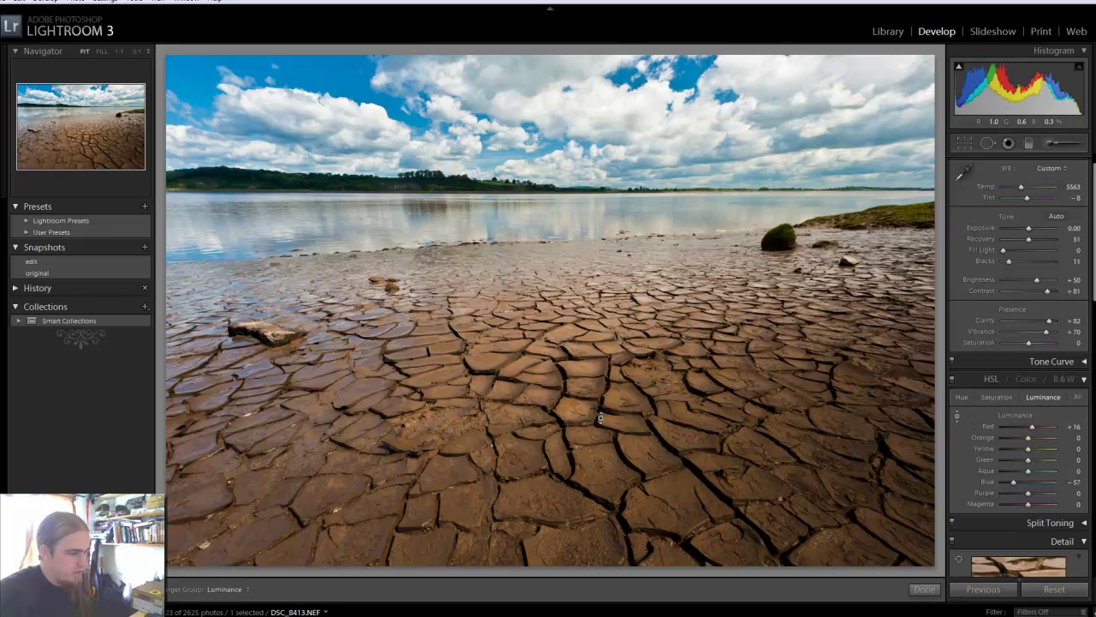
mouse_move(592, 422)
left_mouse_down()
mouse_move(593, 388)
mouse_move(619, 539)
mouse_move(602, 413)
mouse_move(602, 437)
left_mouse_up()
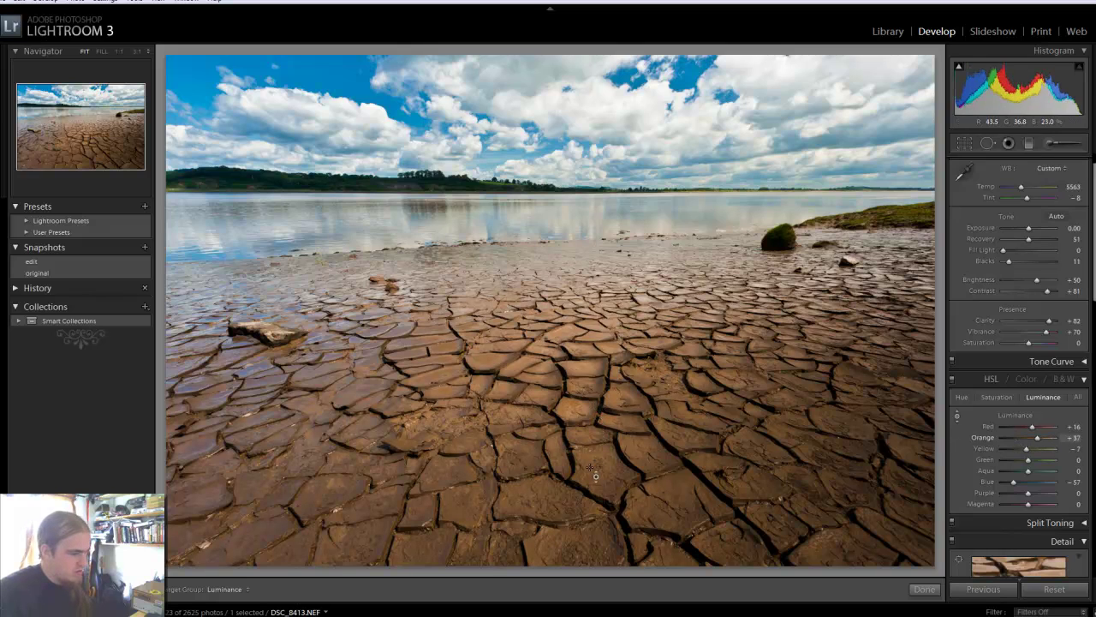
mouse_move(595, 474)
left_mouse_down()
mouse_move(596, 410)
mouse_move(610, 479)
left_mouse_up()
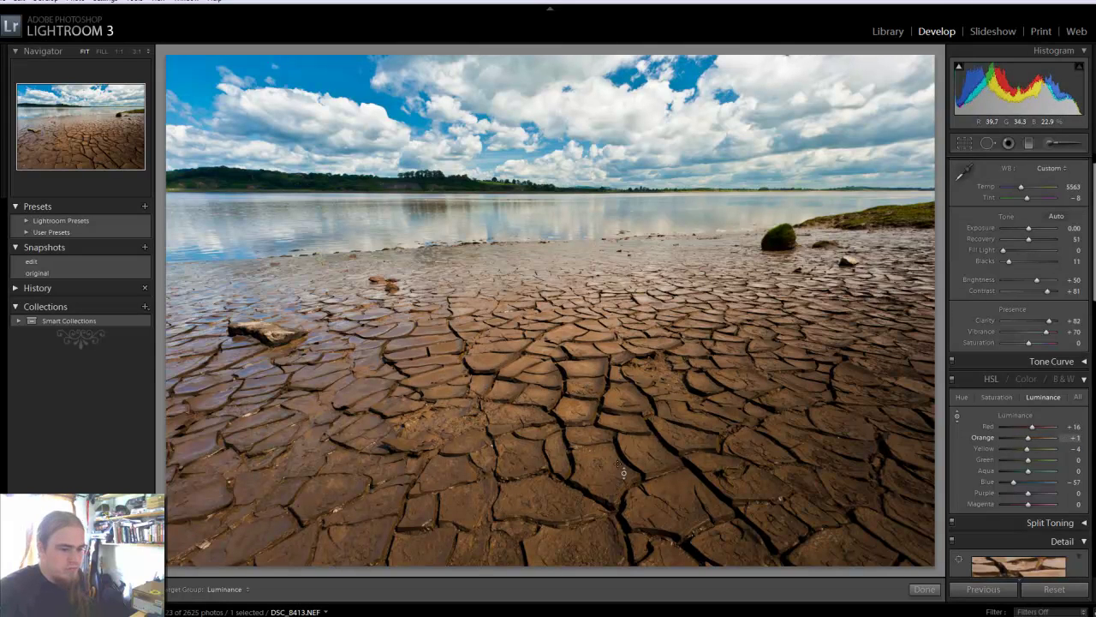
- Boost the mud's orange and yellow saturation, leaving Yellow at +22 and Orange pulled back to −5
left_click(997, 396)
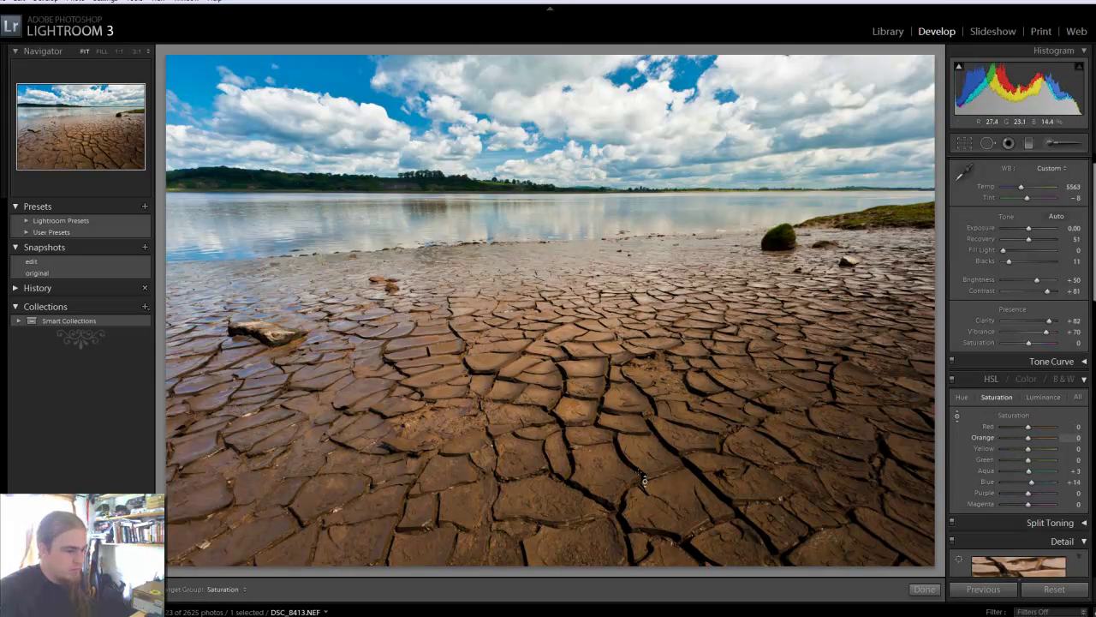
left_click_drag(613, 424, 614, 399)
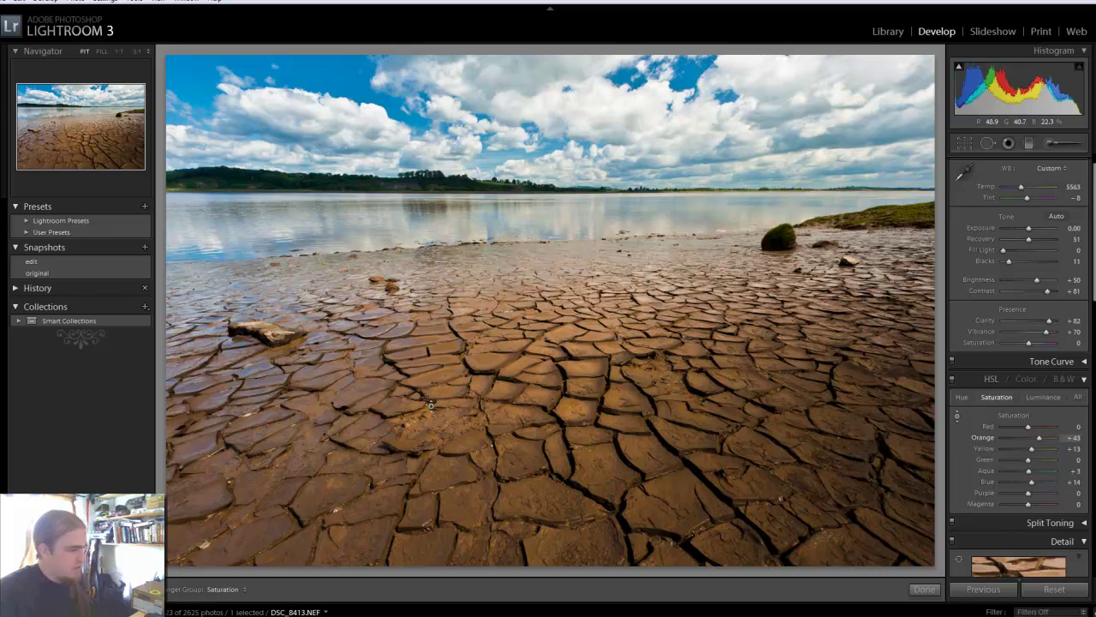
left_click_drag(501, 358, 500, 343)
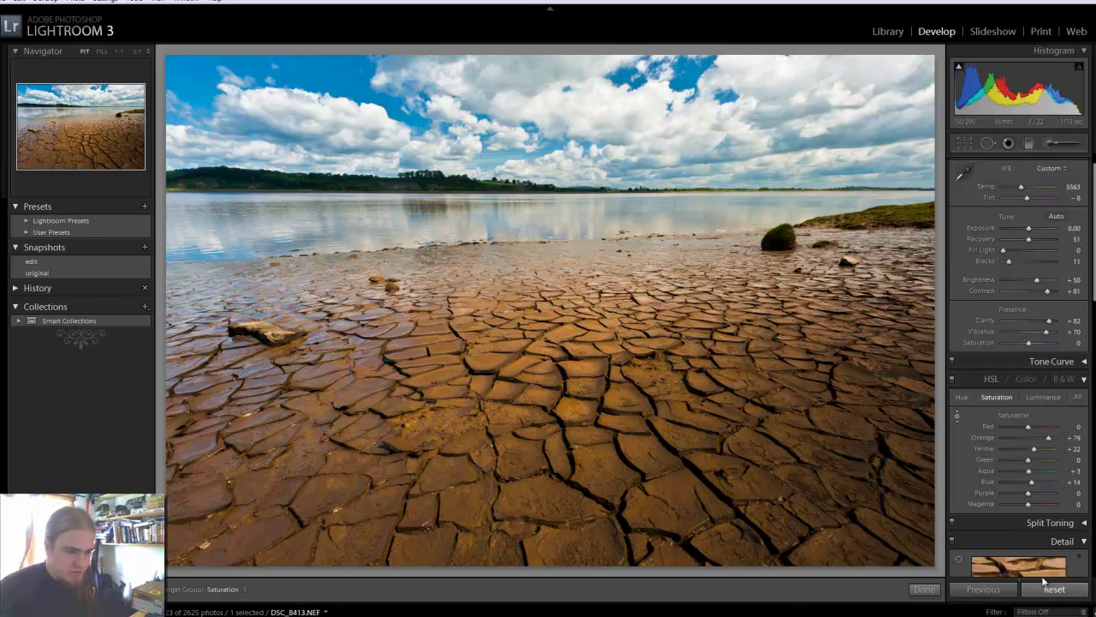
left_click_drag(1046, 438, 1032, 439)
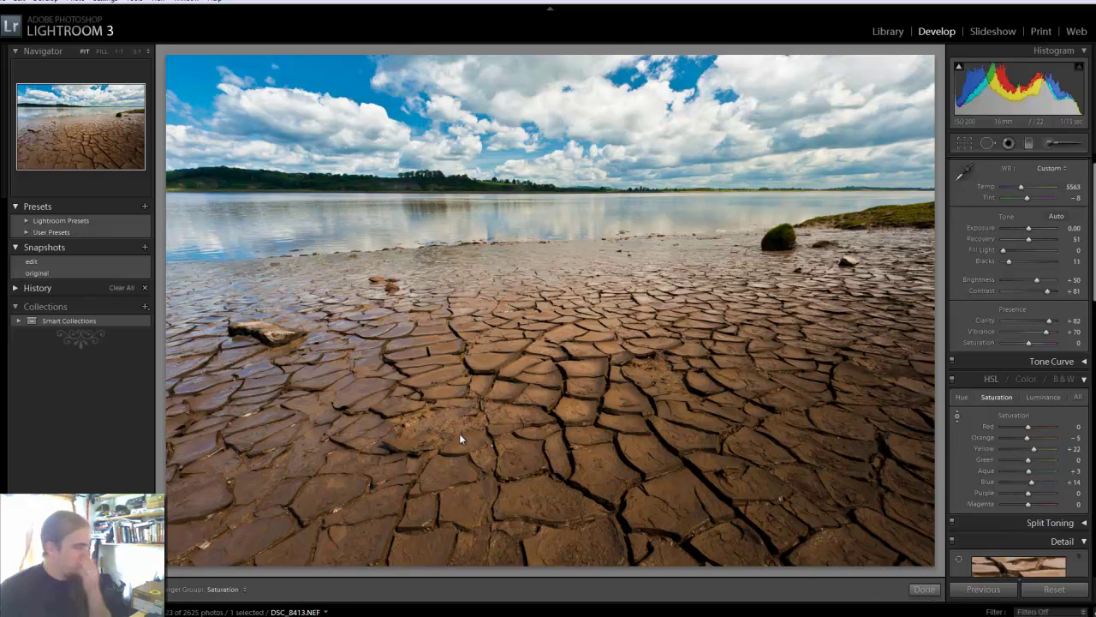
- Preview the Reset Settings history state, then return to the latest Orange Saturation Shift step
key("Escape")
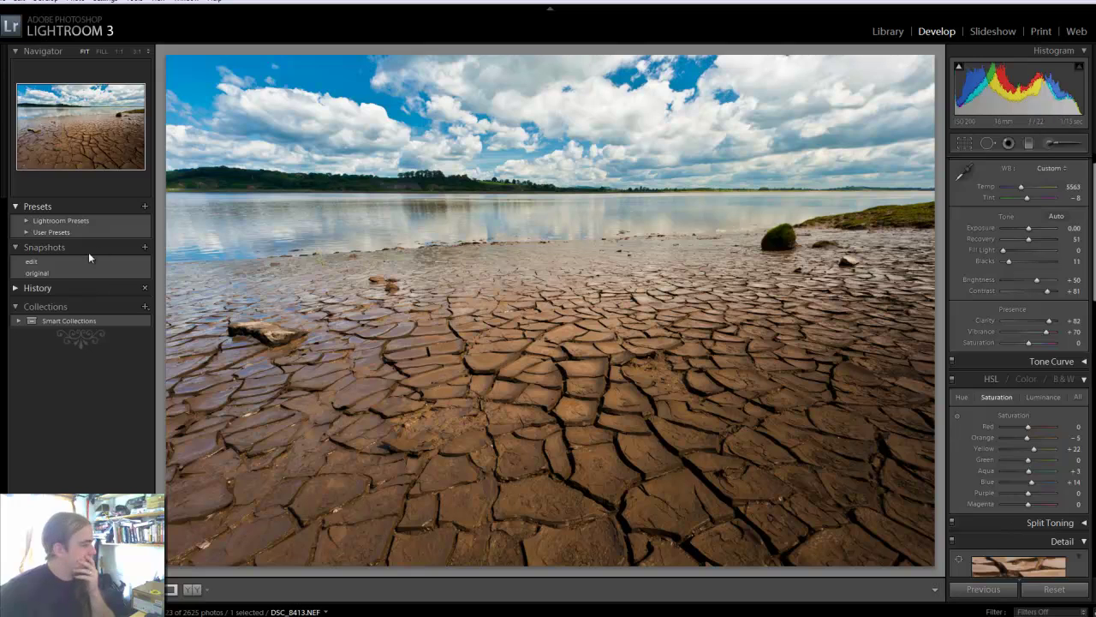
left_click(13, 293)
scroll(26, 317, "down", 10)
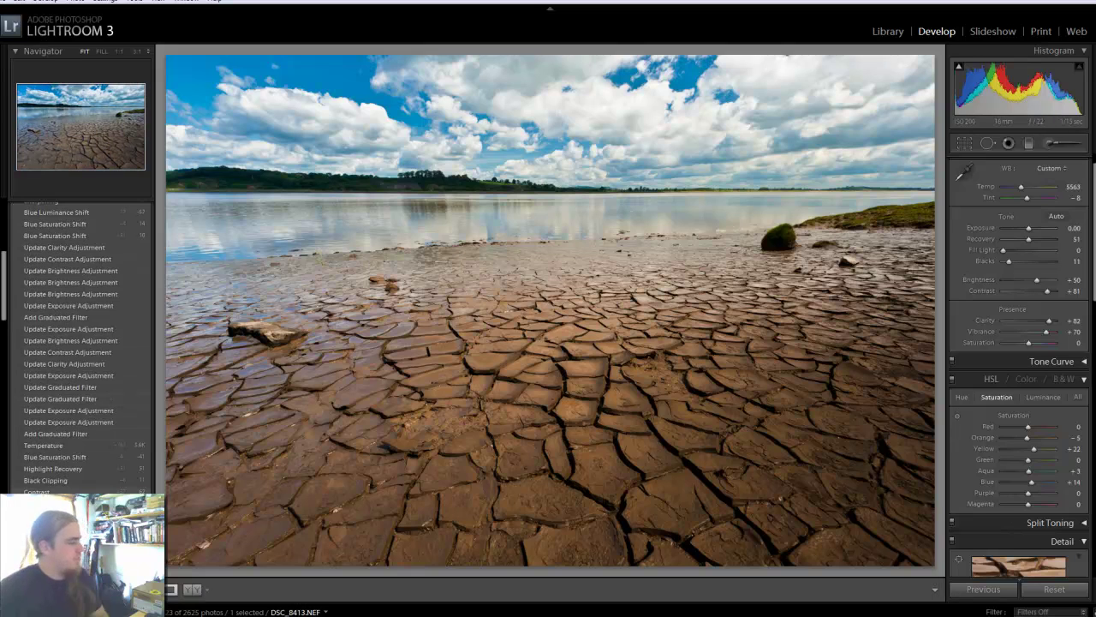
scroll(96, 437, "up", 5)
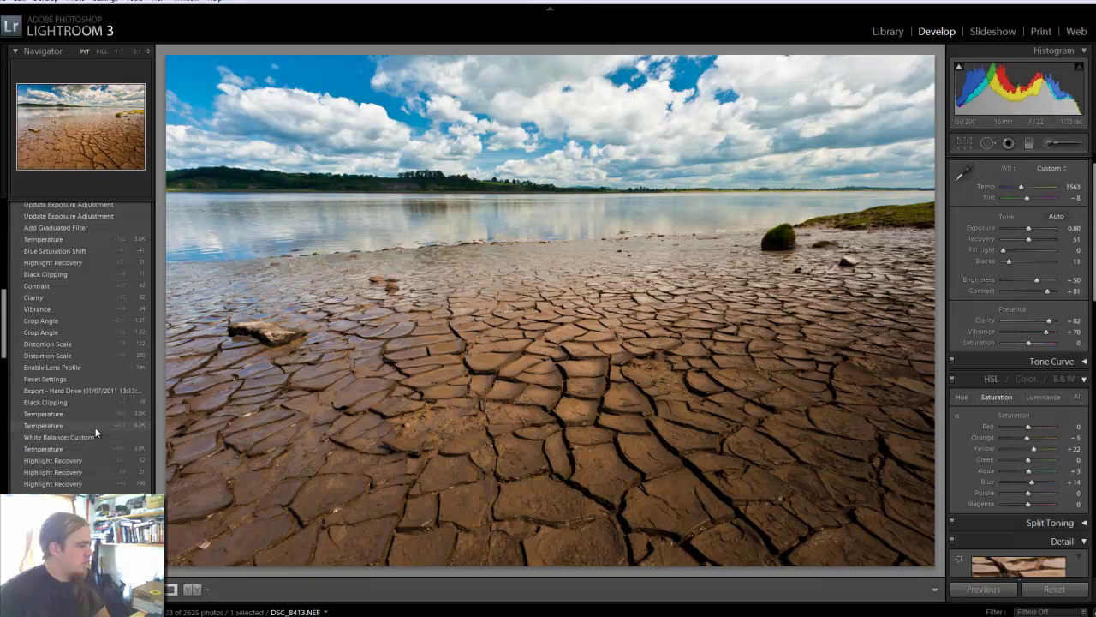
left_click(93, 377)
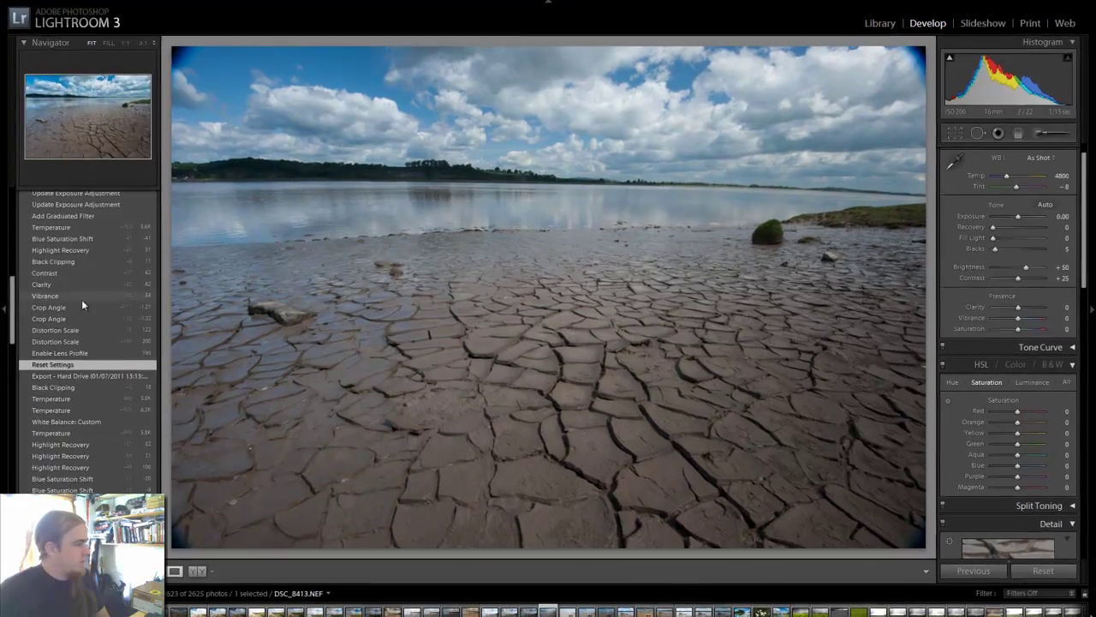
scroll(76, 282, "up", 10)
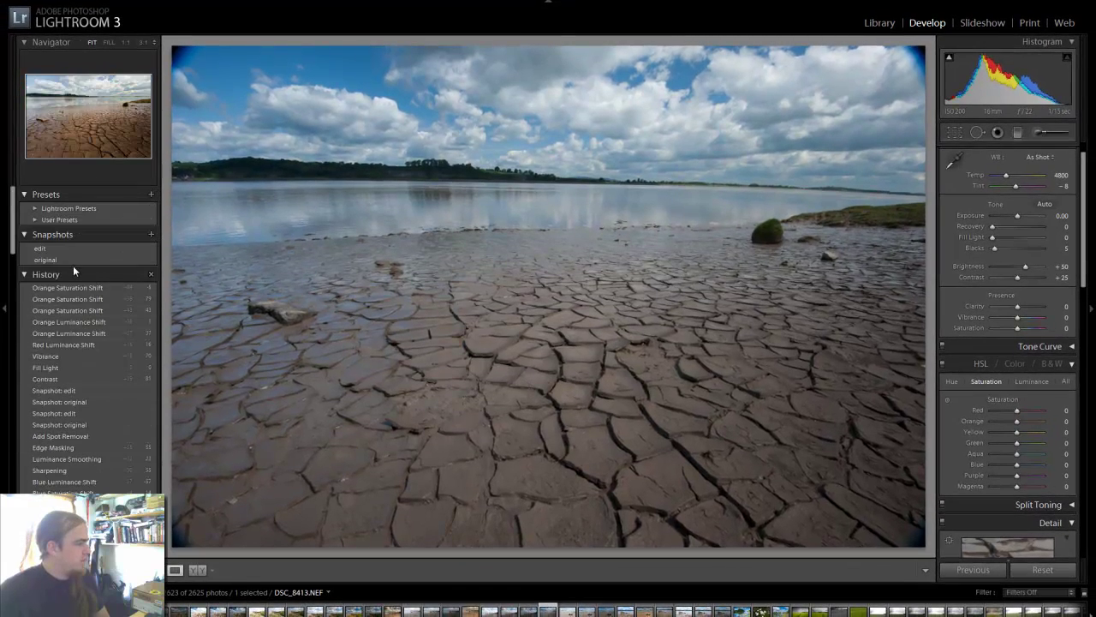
left_click(73, 287)
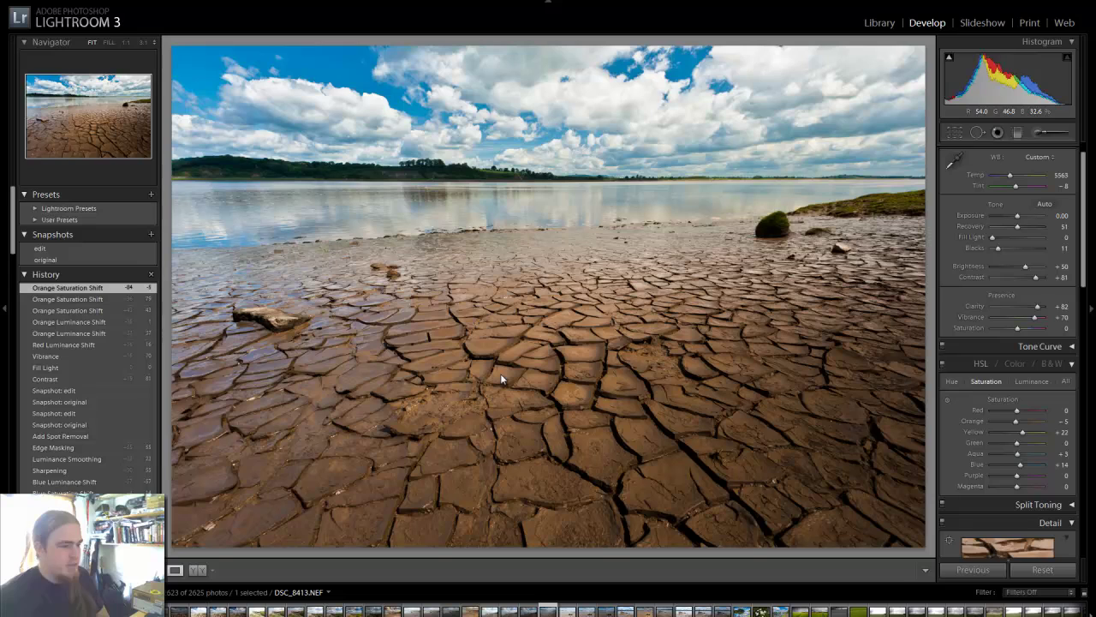